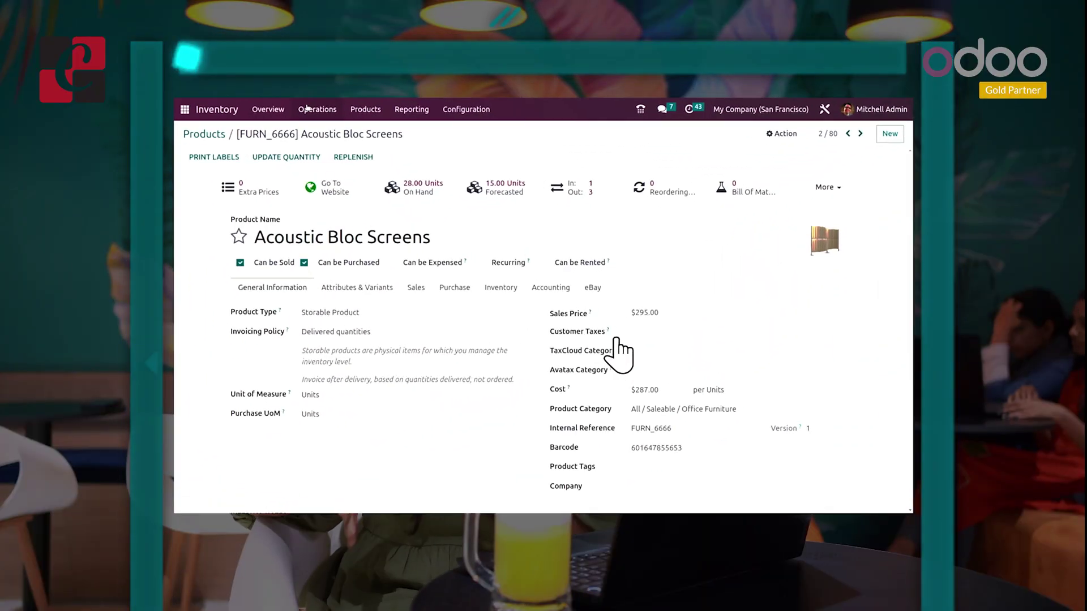
click(415, 200)
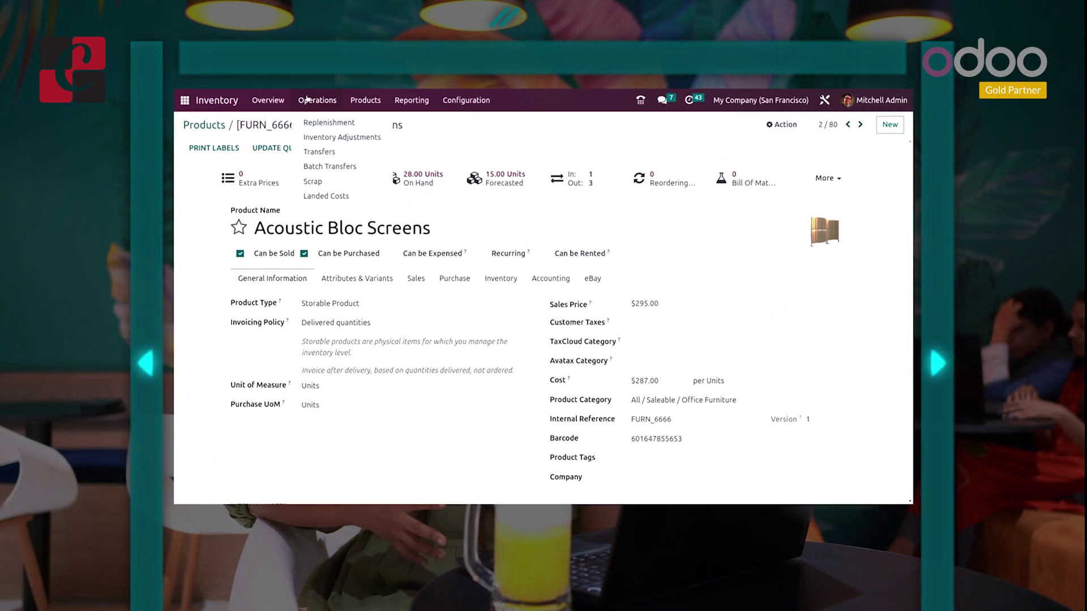
click(318, 123)
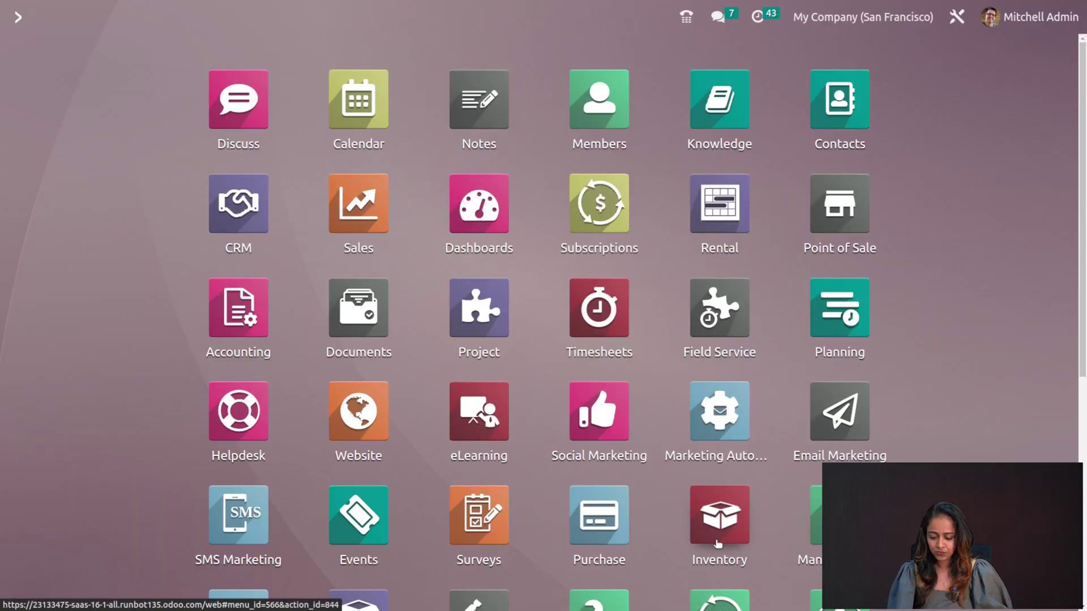
Switch to the Inventory app and open the Acoustic Bloc Screens product record
click(718, 542)
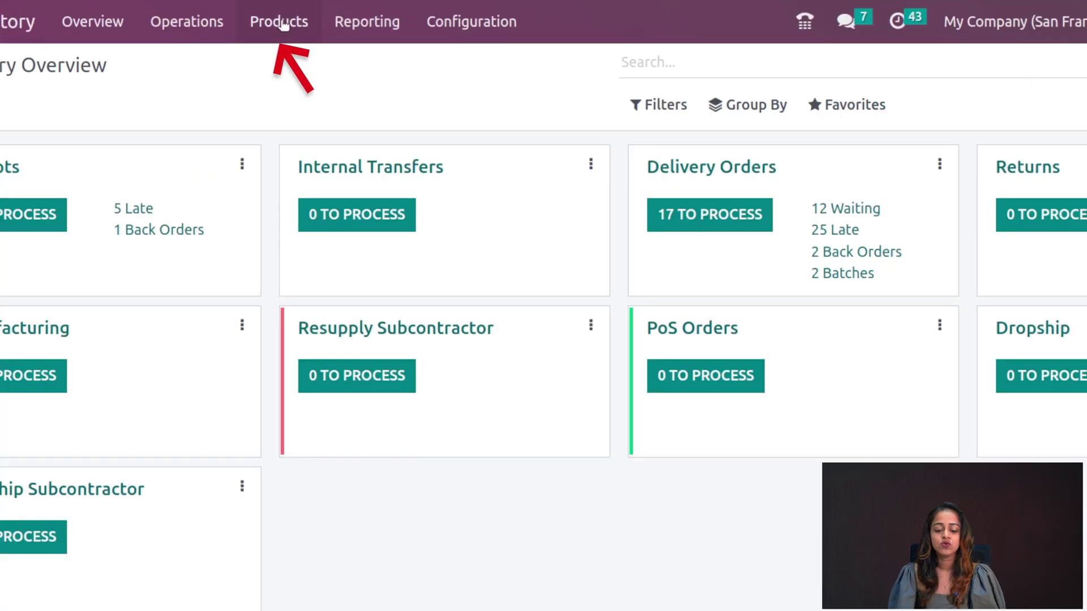
click(286, 22)
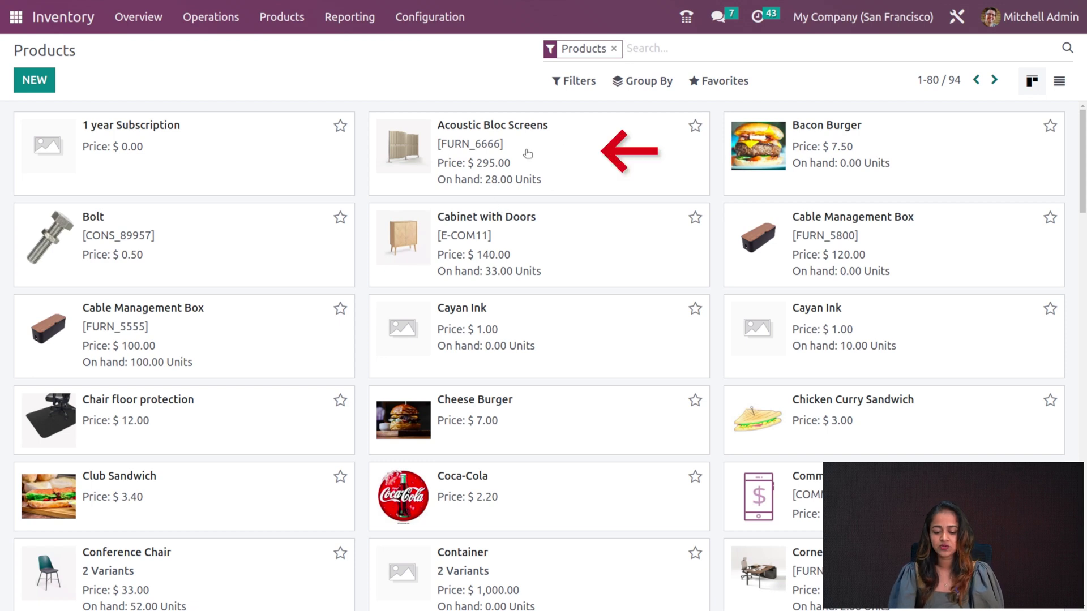
click(566, 156)
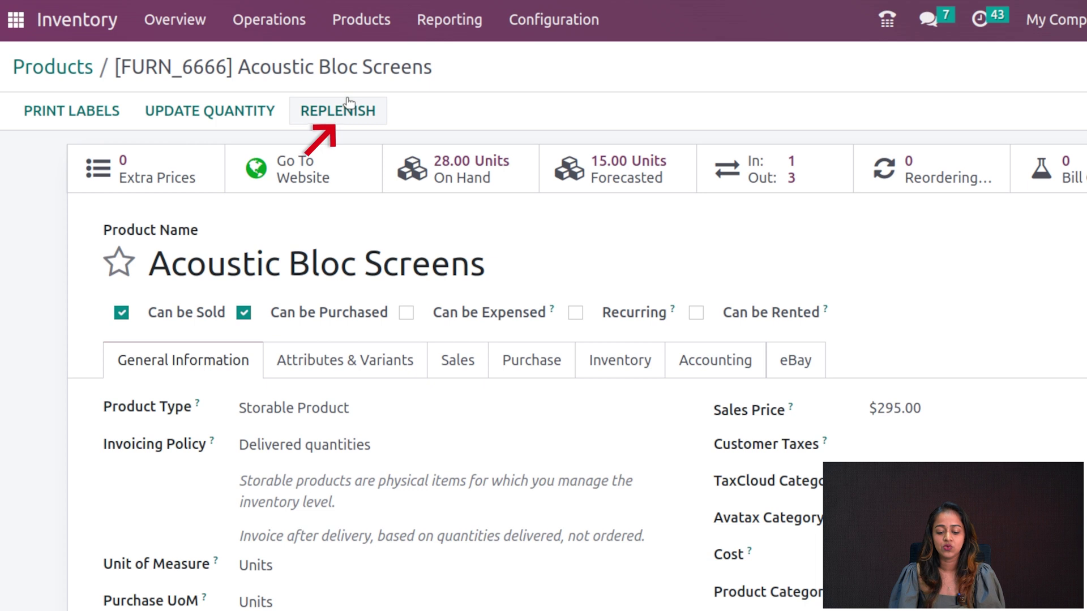
Replenish Acoustic Bloc Screens with a quantity of 5 units, using Buy as the preferred route
click(344, 109)
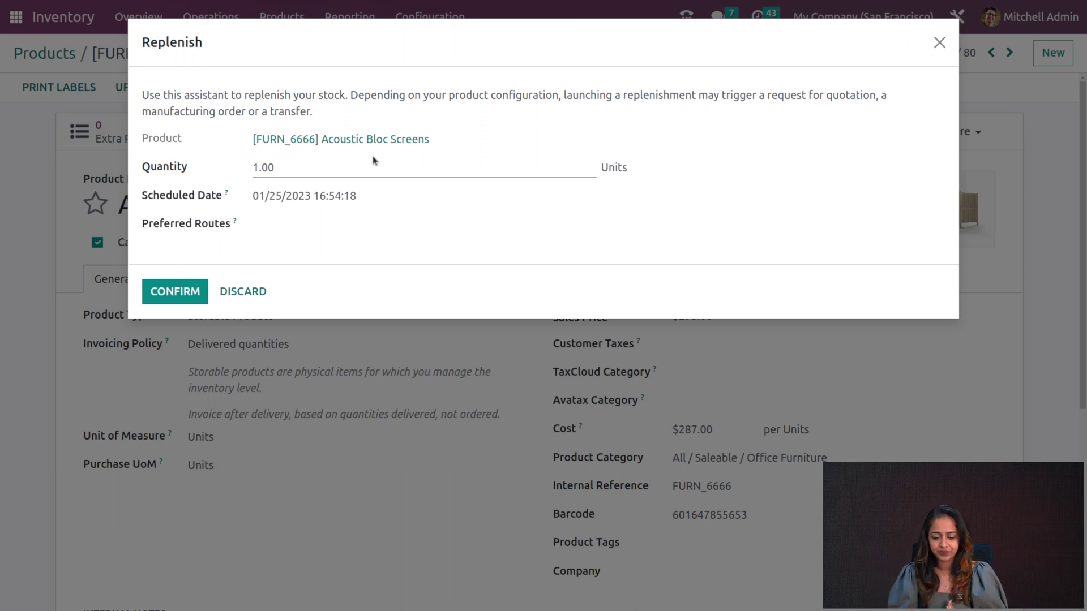
double_click(256, 167)
text(5)
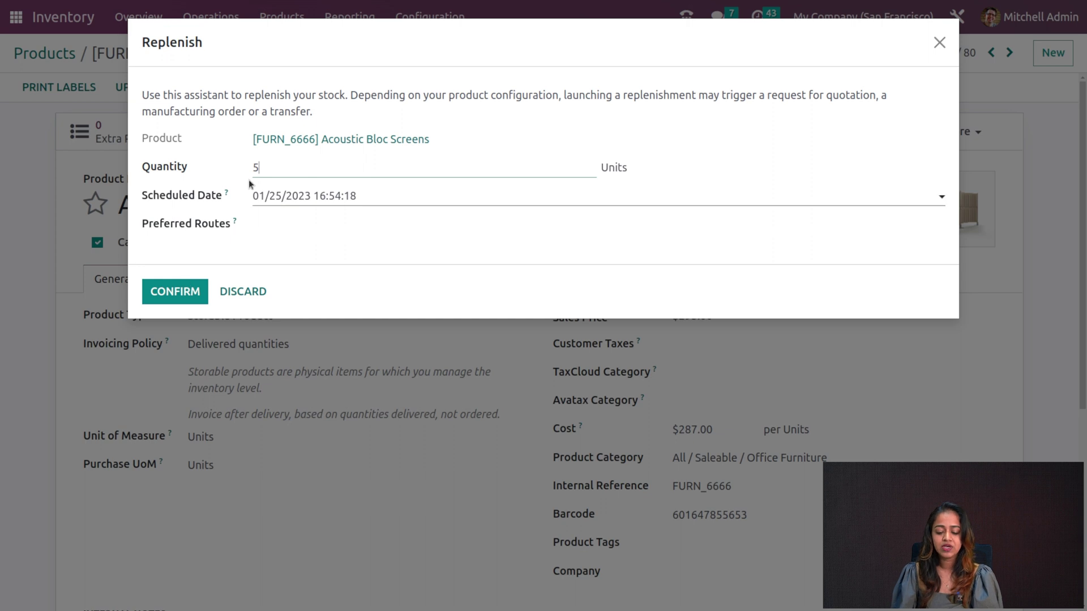
click(323, 229)
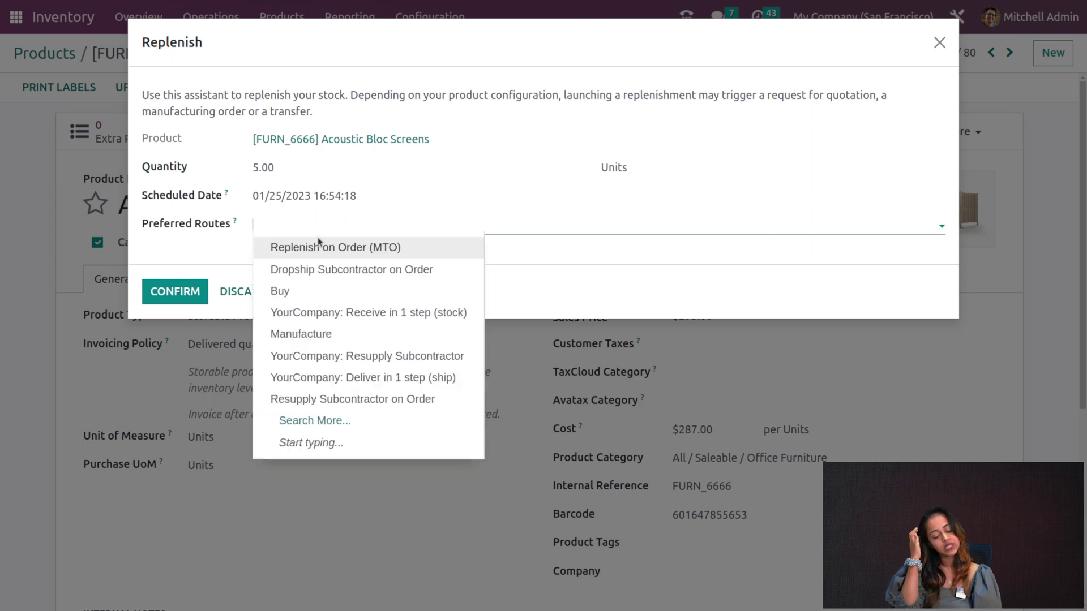
click(302, 294)
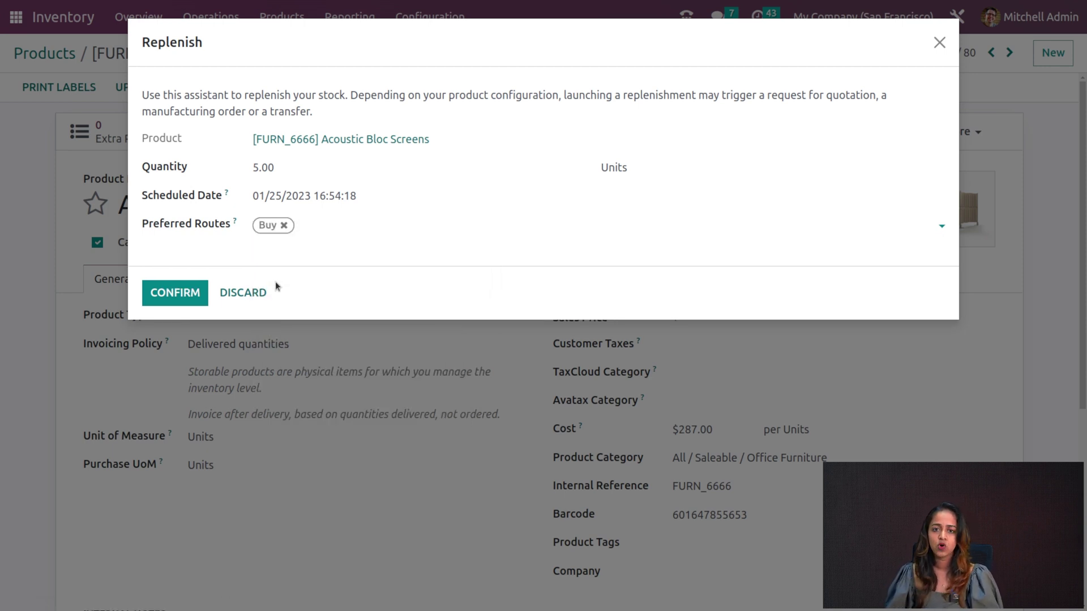
click(197, 292)
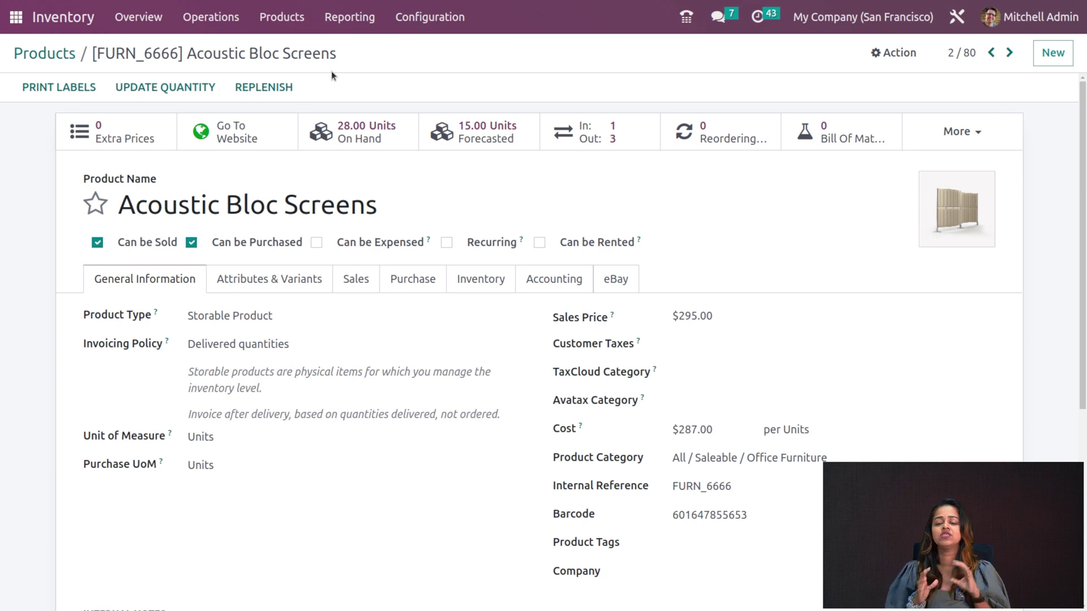
Open the Replenishment list from the operations and remove the To Reorder and Not Snoozed filters
click(195, 14)
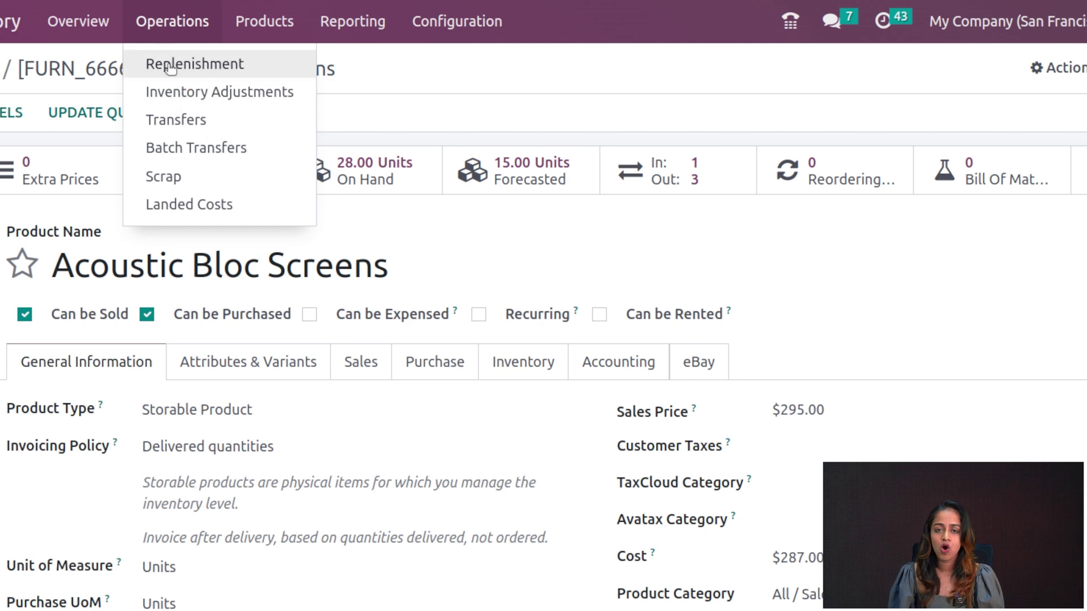
click(170, 65)
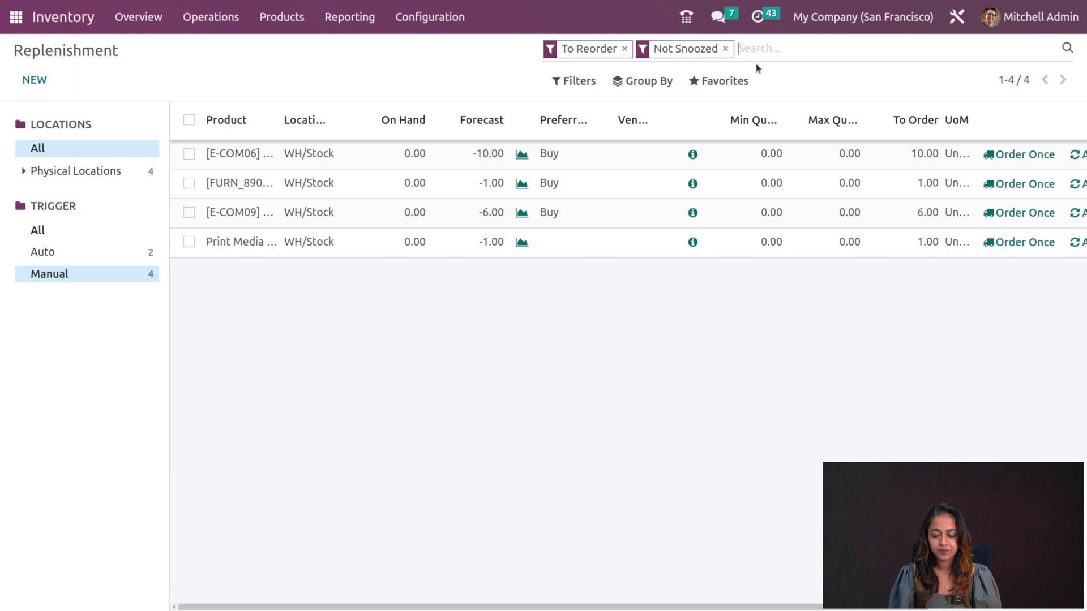
key(BackSpace)
key(BackSpace)
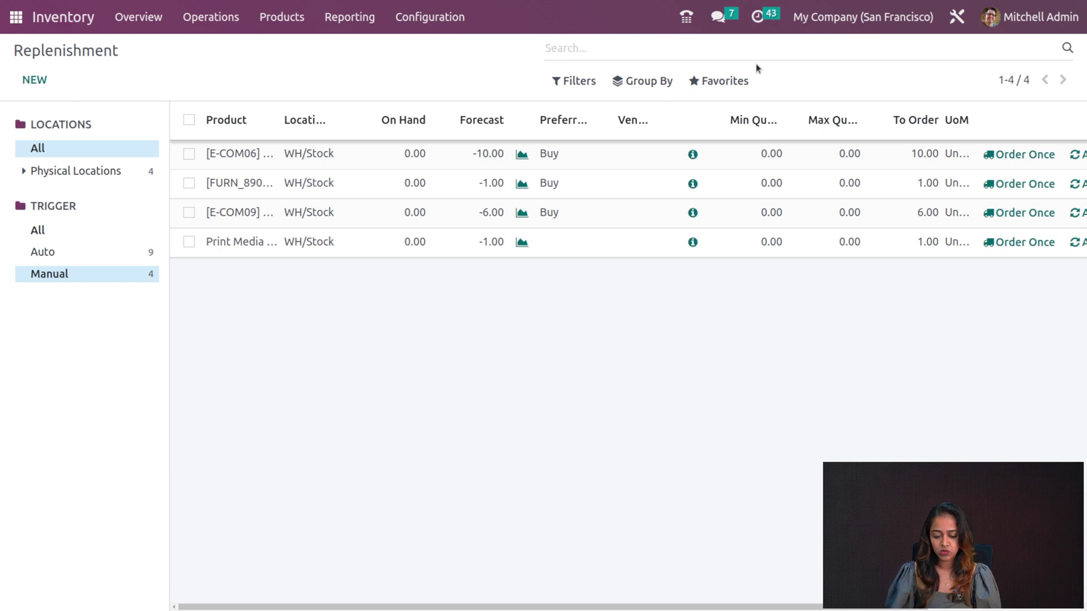
Examine the product records of Corner Desk Right Sit, Drawer Black and Large Desk from the Replenishment list, and review the list's columns
click(310, 152)
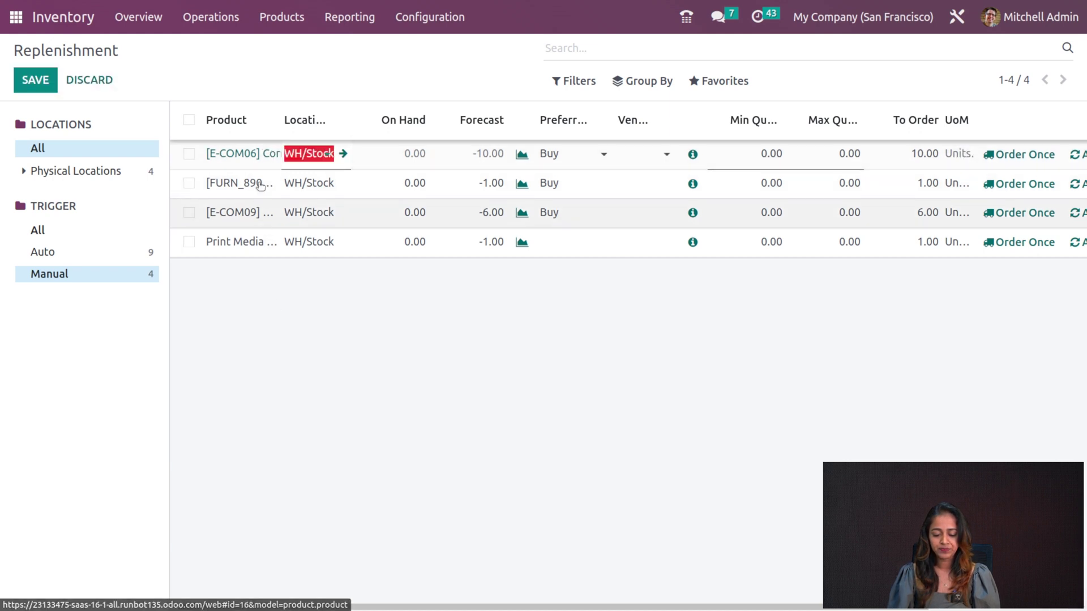
click(221, 157)
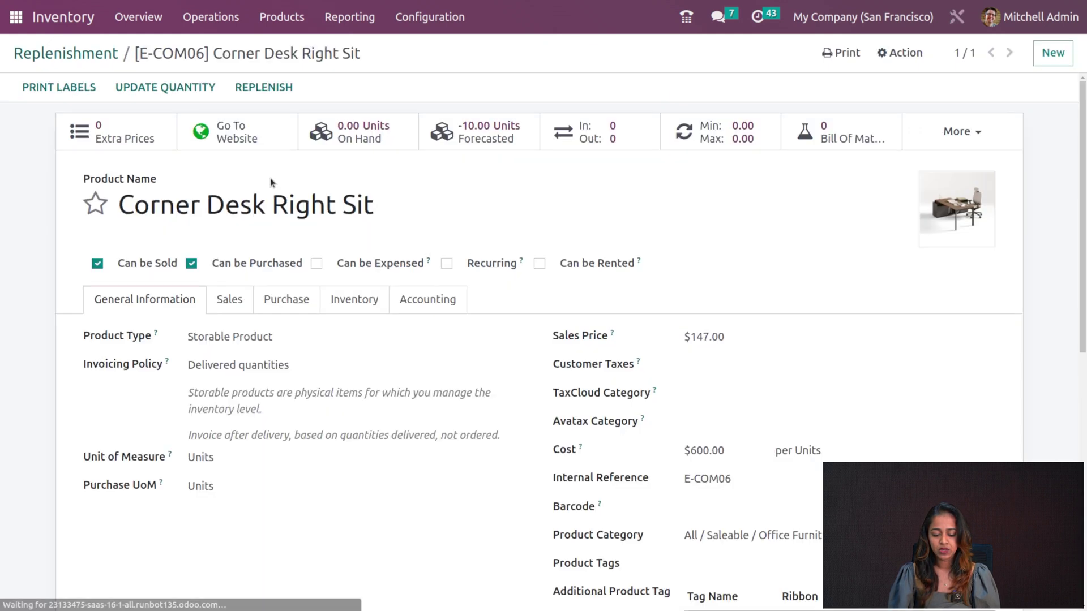
click(72, 60)
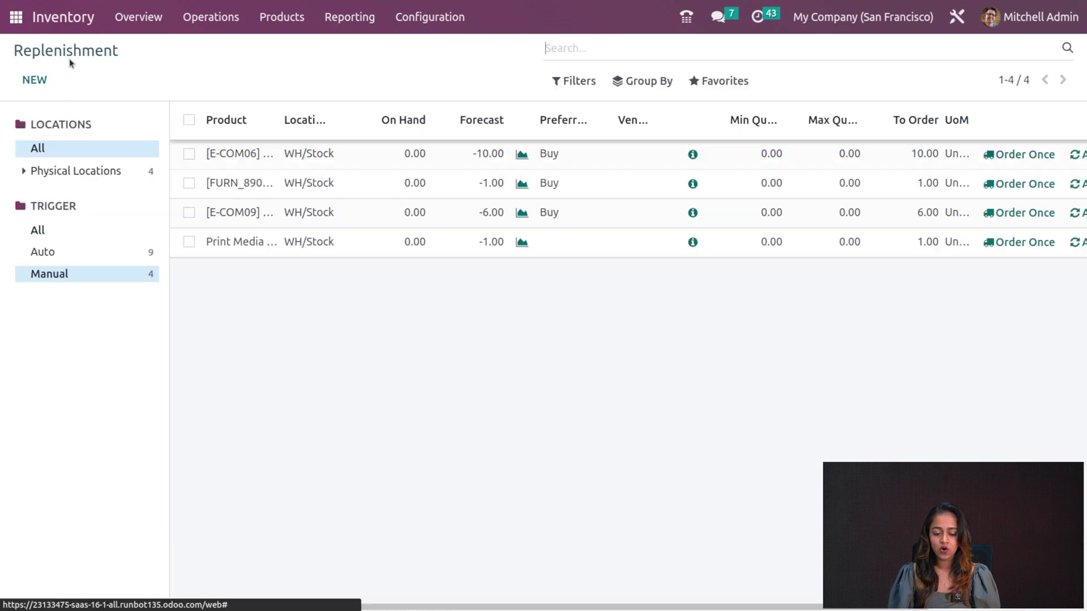
click(245, 191)
key(Escape)
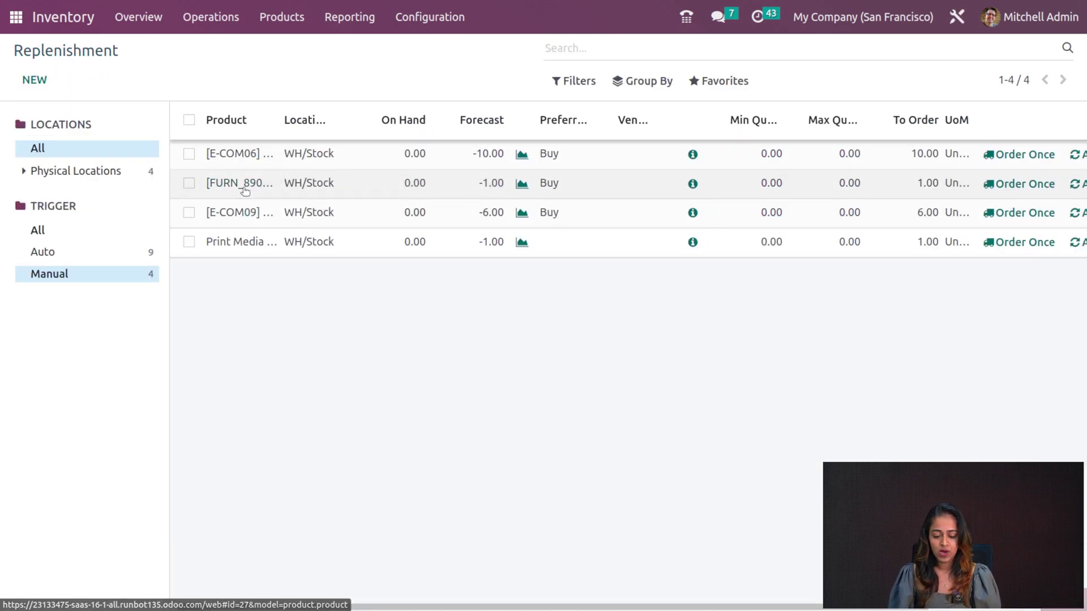
click(245, 190)
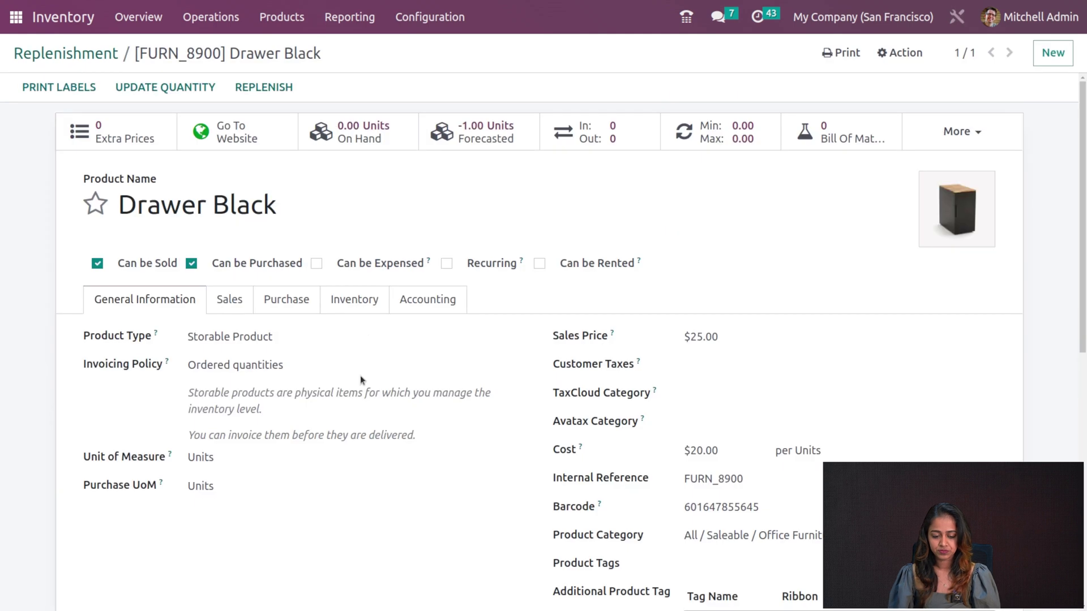
click(85, 54)
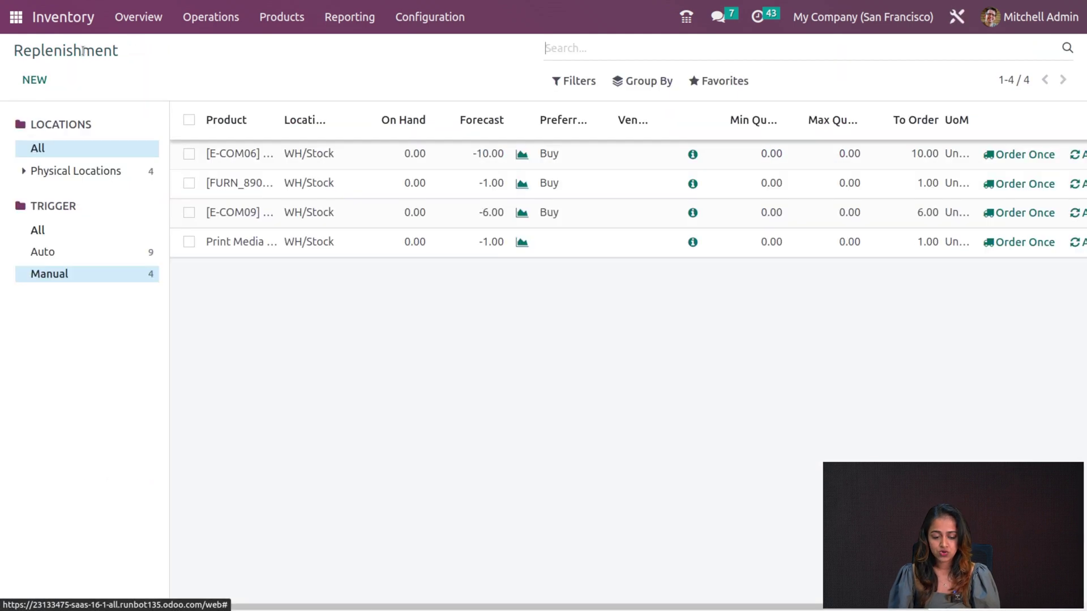
click(223, 213)
key(Escape)
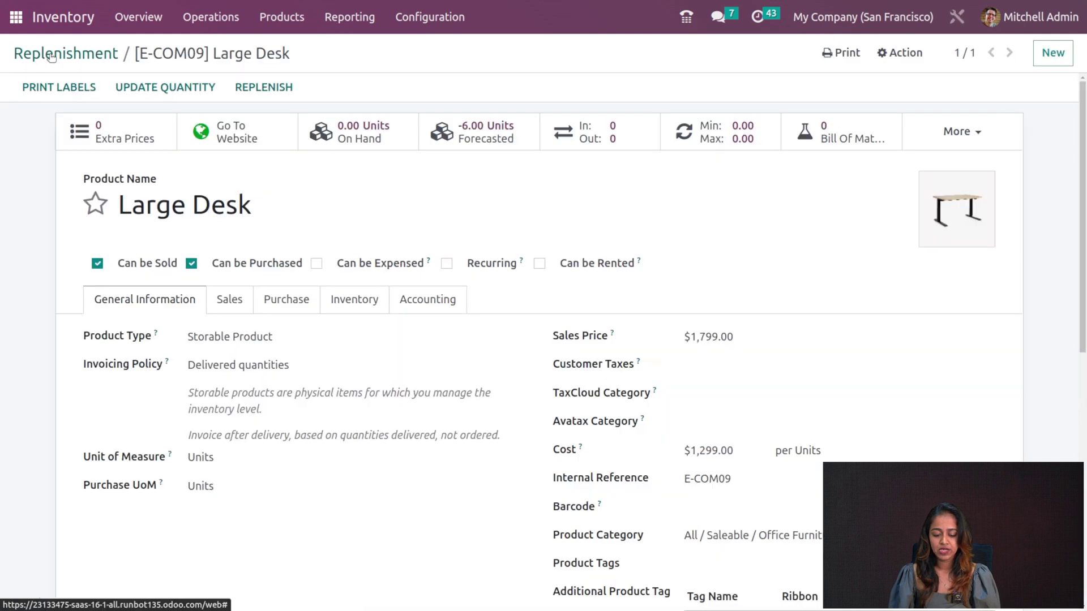
click(49, 52)
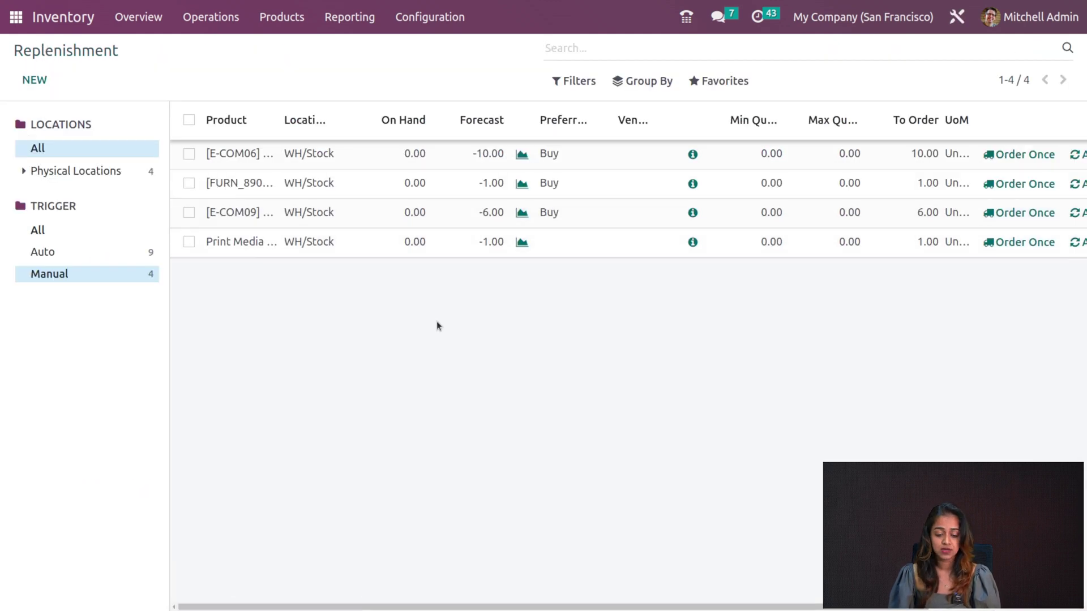
scroll(436, 326, right, 5)
scroll(437, 326, left, 5)
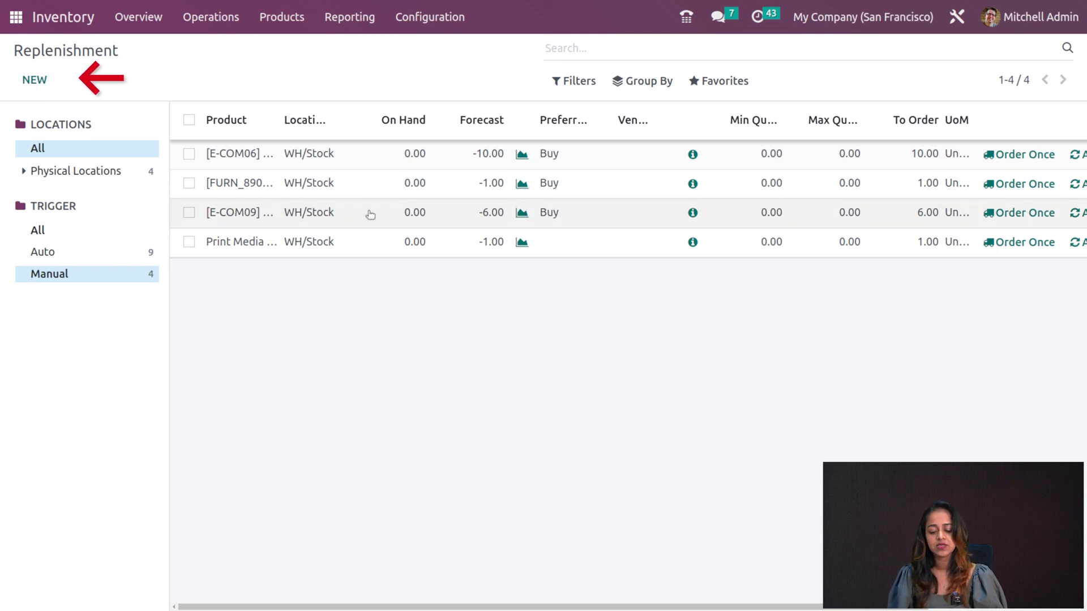
Add a replenishment line for Acoustic Bloc Screens with Buy as the preferred route and no vendor, and save it
click(35, 80)
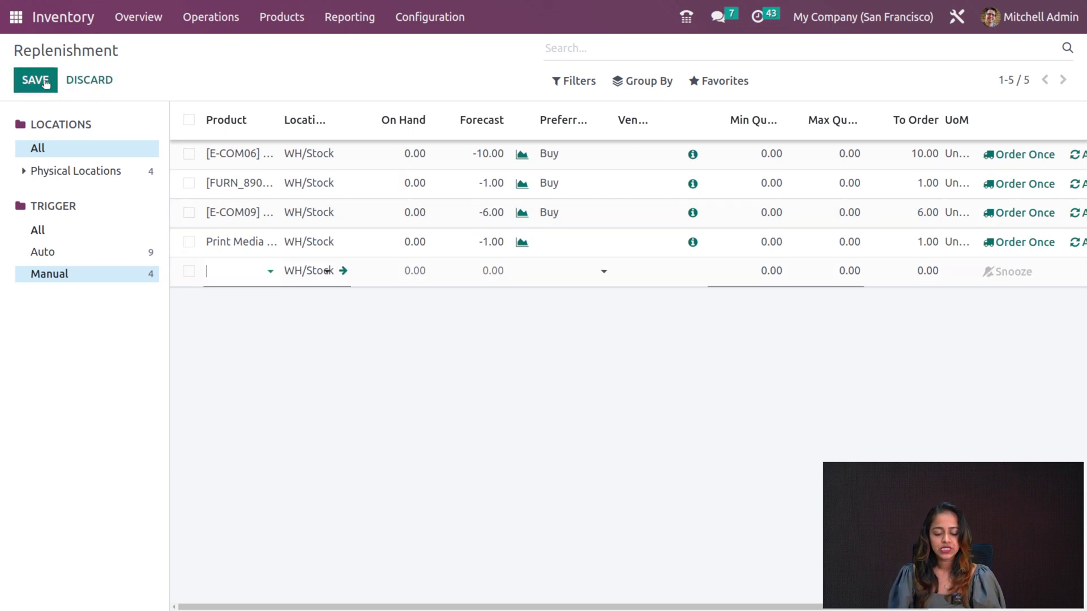
click(221, 271)
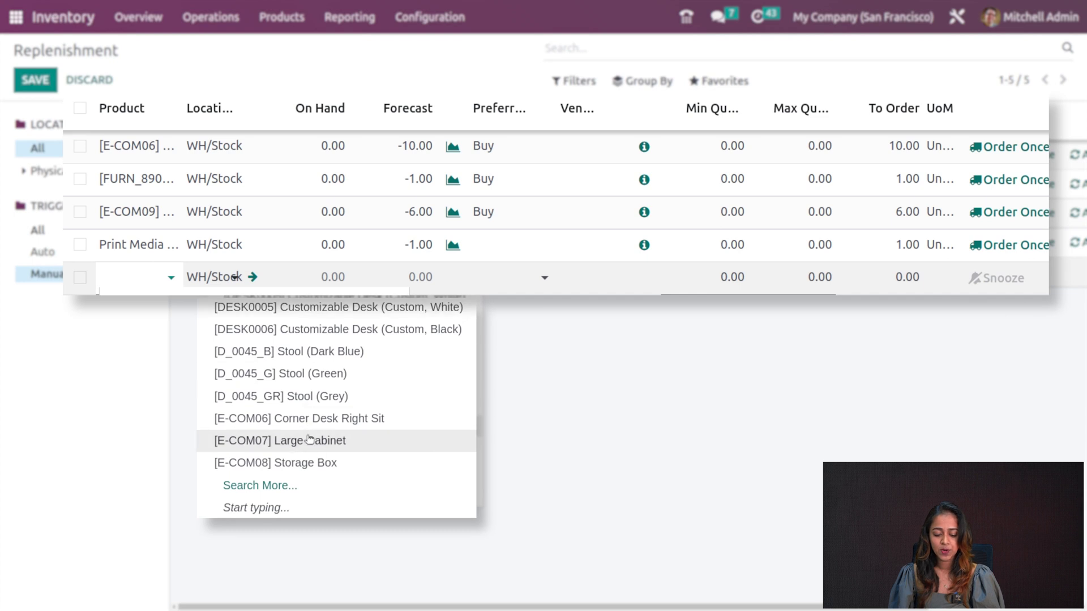
text(acc)
key(ctrl+a)
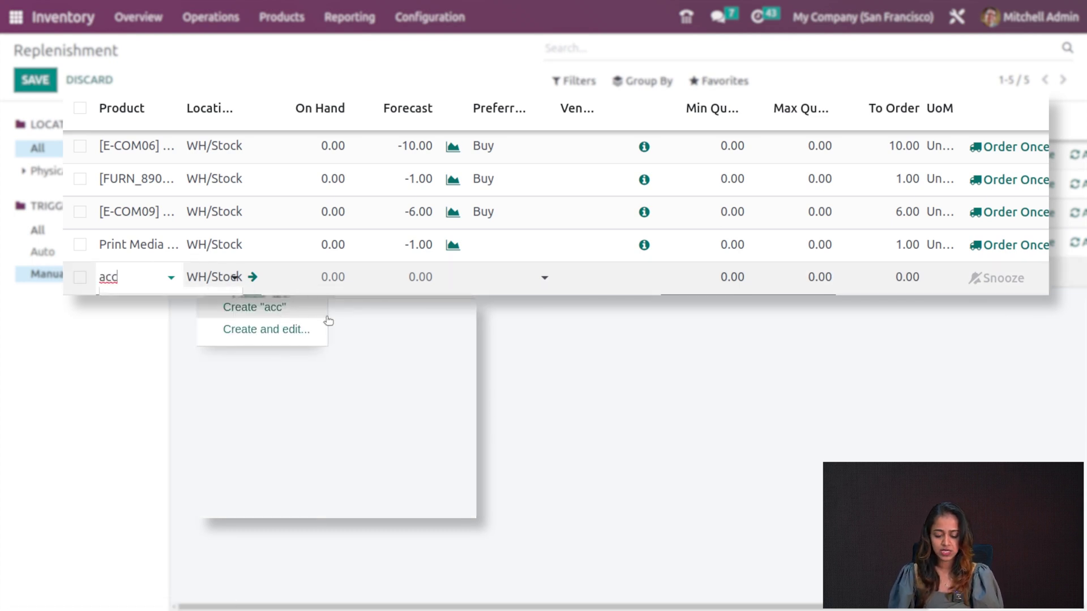
text(a)
key(BackSpace)
text(scre)
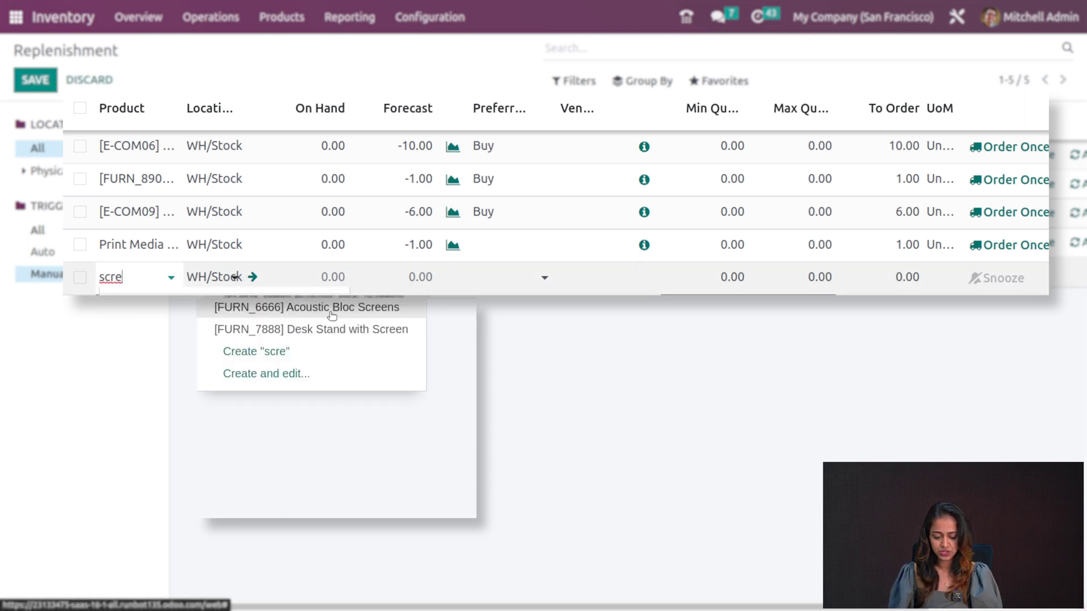
click(332, 314)
click(511, 278)
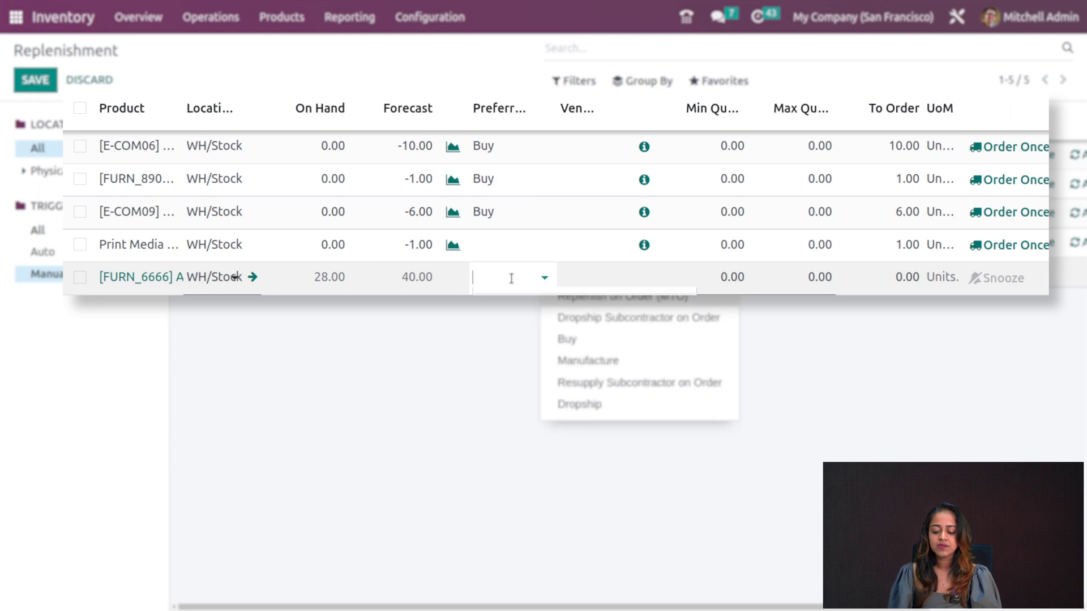
click(566, 340)
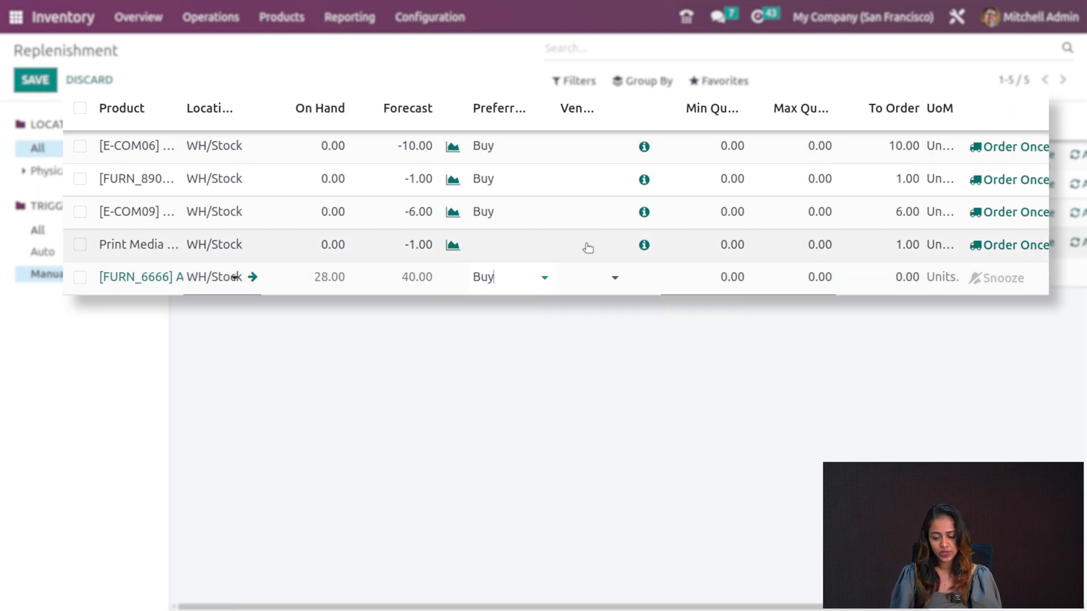
click(600, 289)
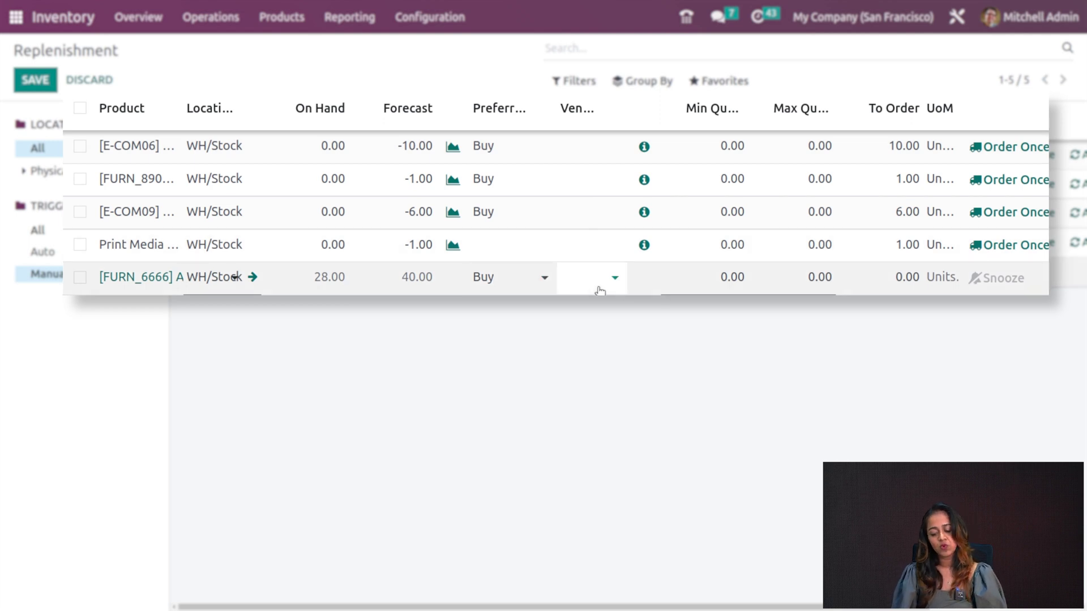
click(603, 400)
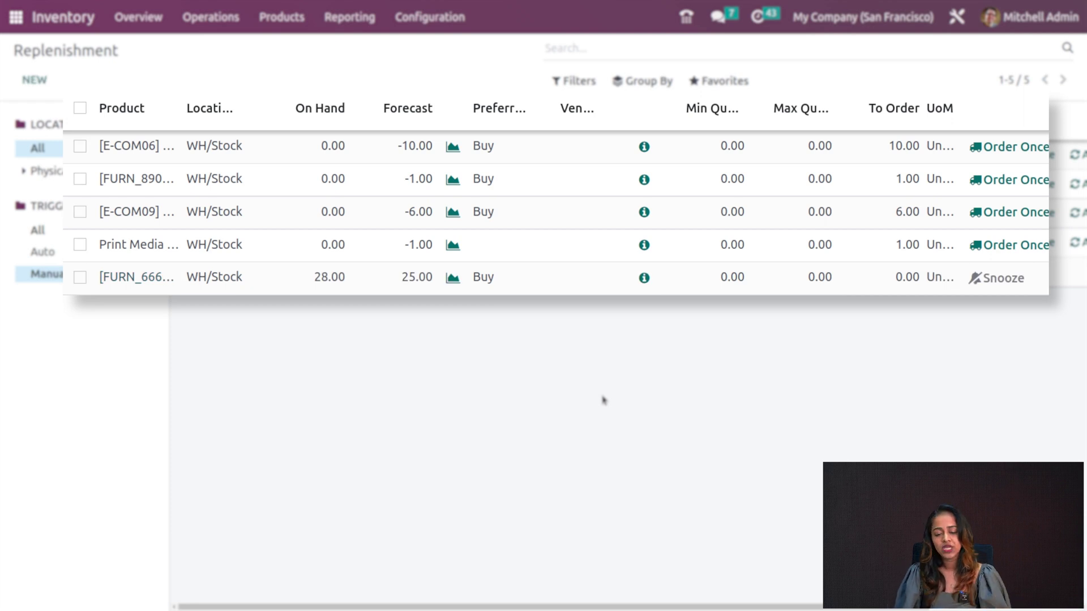
Set the Acoustic Bloc Screens line's minimum quantity to 5 and maximum quantity to 10
scroll(709, 280, right, 5)
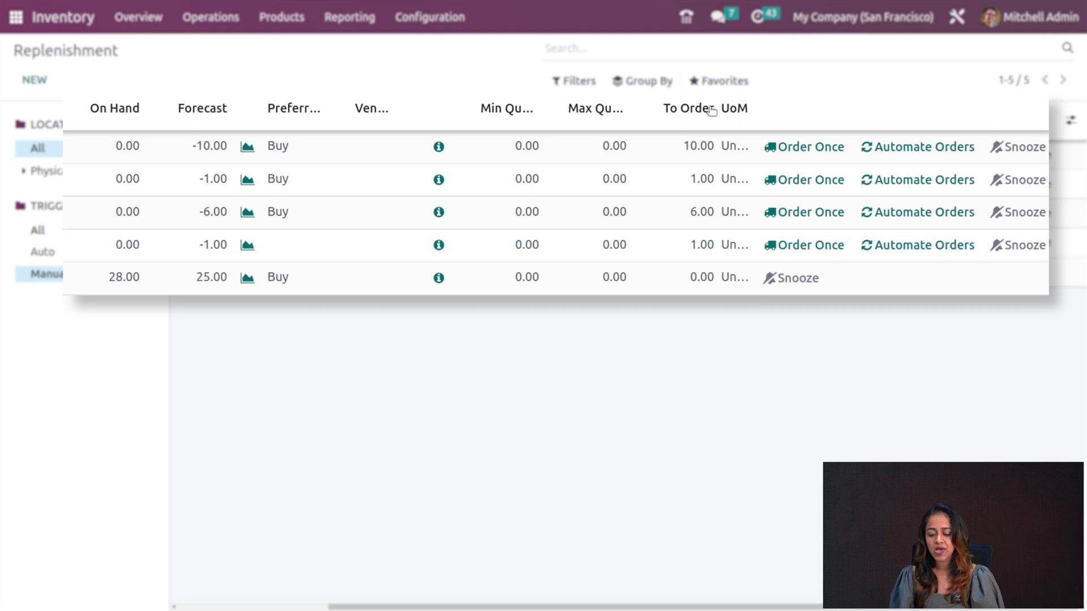
click(524, 281)
text(5)
click(611, 275)
text(10)
click(702, 399)
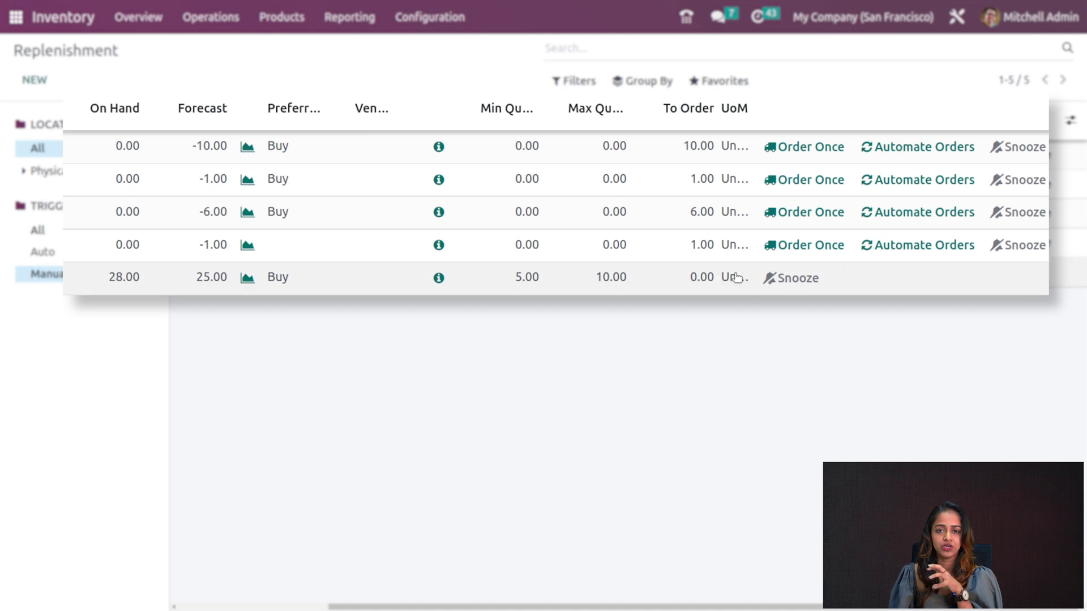
Set the quantity to order on the Acoustic Bloc Screens line to 5 and save the line
click(700, 276)
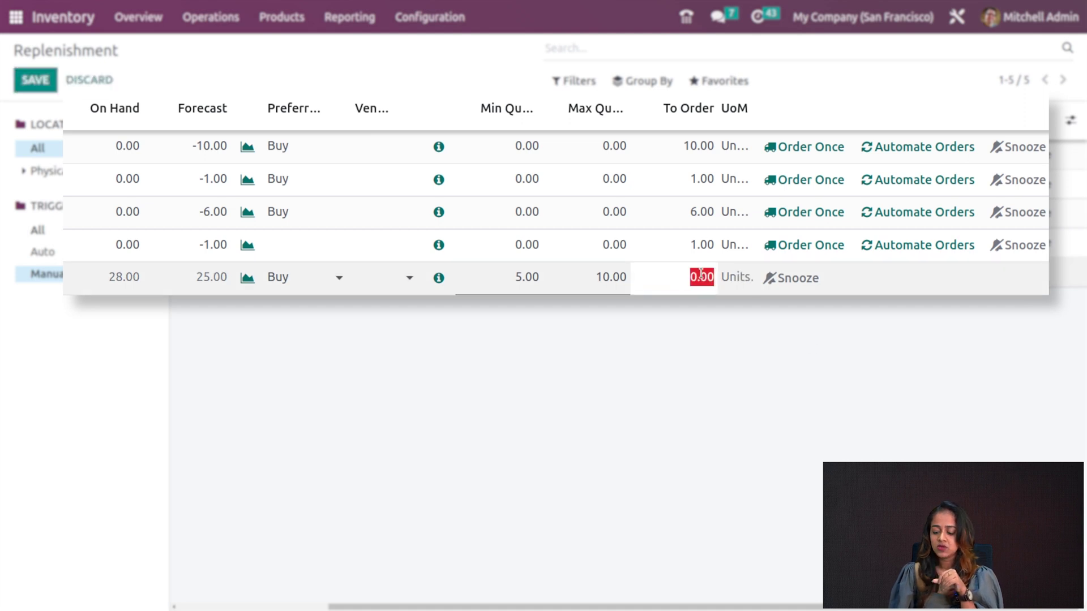
text(5)
key(Tab)
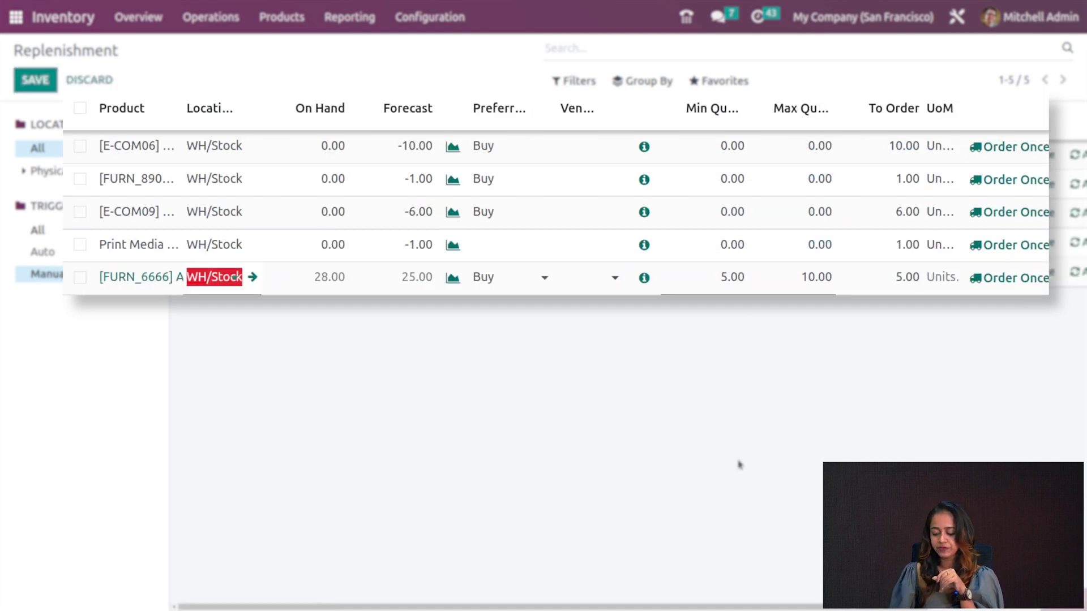
click(434, 353)
scroll(433, 353, right, 3)
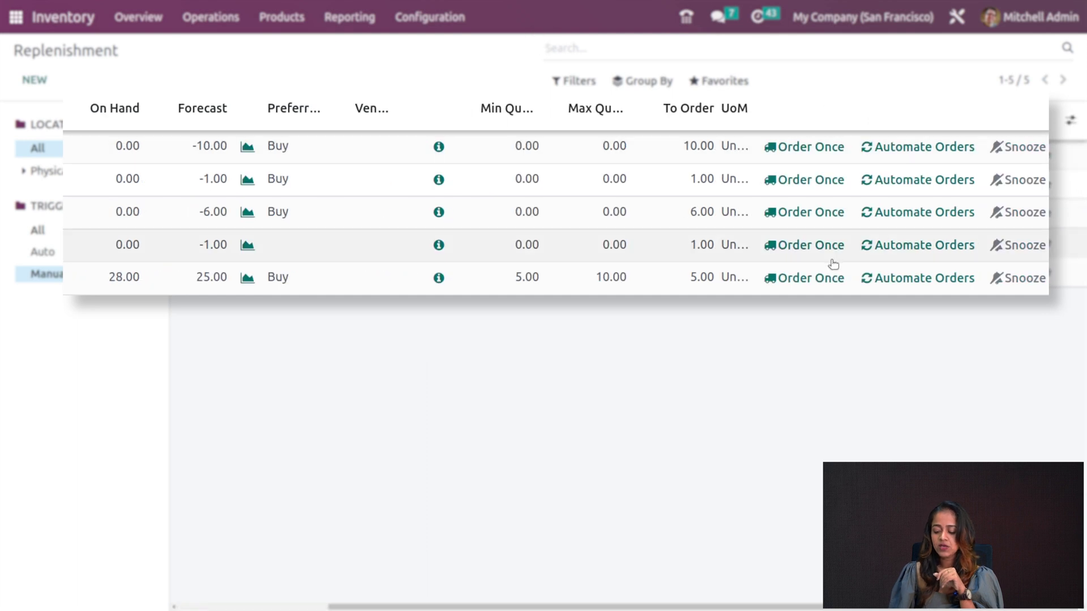
Order the Acoustic Bloc Screens replenishment line once, switch to the Purchase app and open the newest Wood Corner request for quotation
click(795, 283)
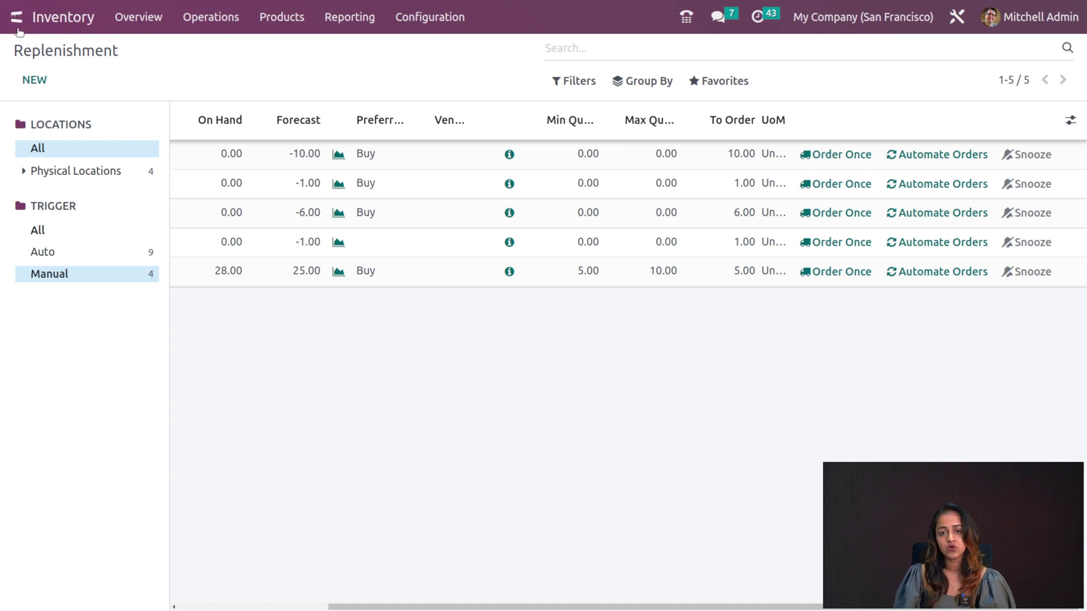
scroll(448, 298, left, 3)
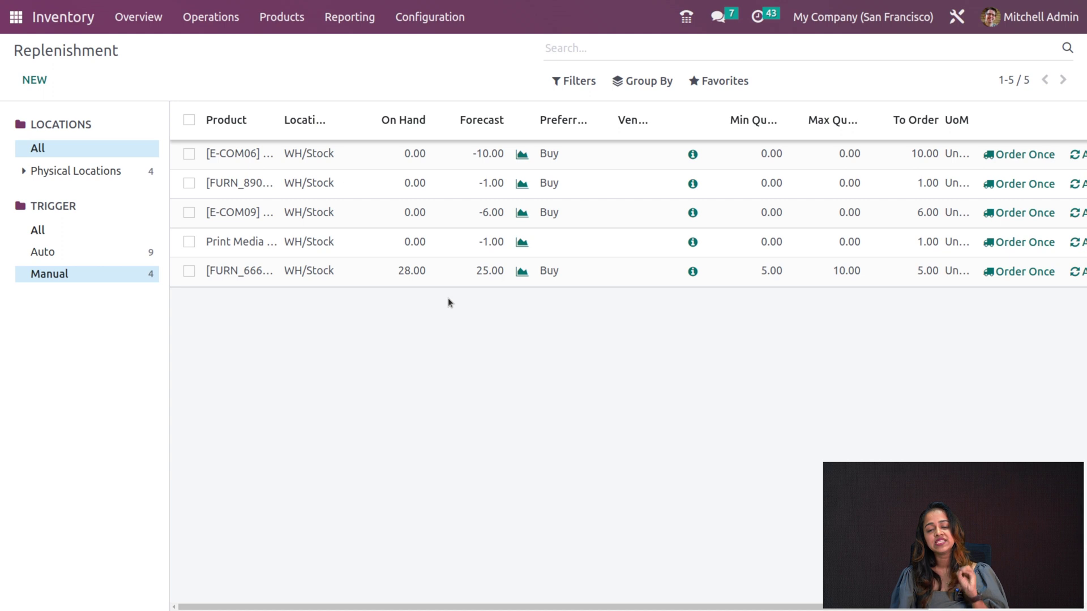
click(16, 17)
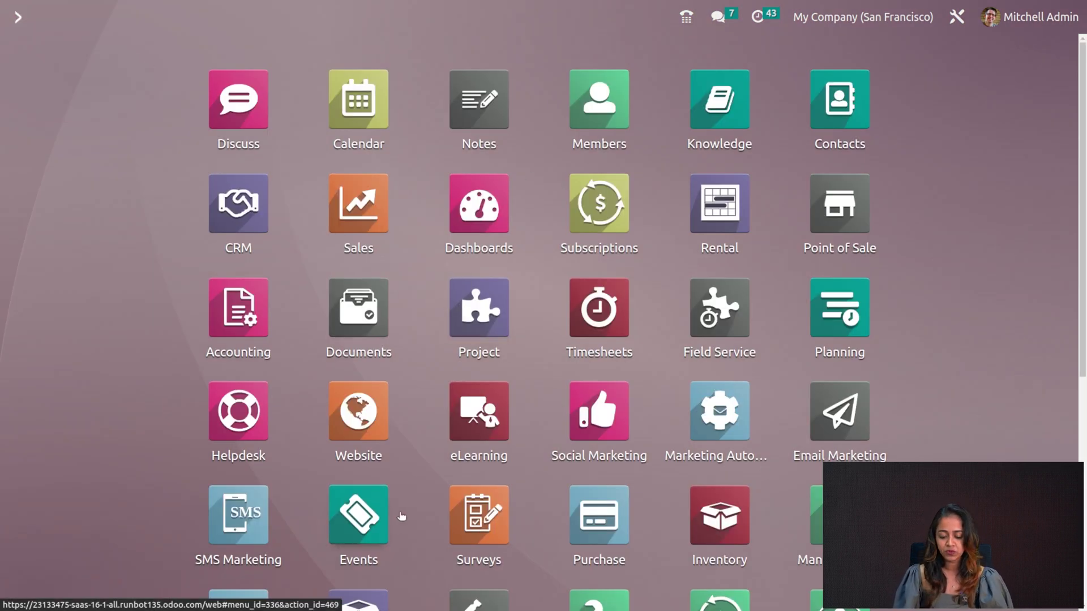
click(589, 530)
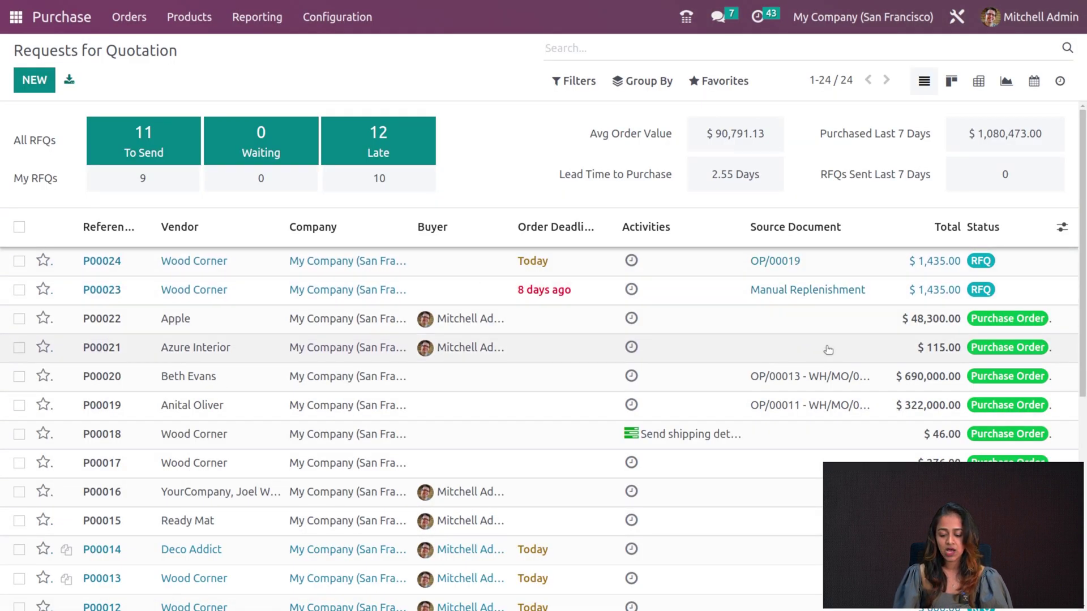
click(596, 272)
Review the request for quotation's product line, other information and alternatives
scroll(586, 442, down, 3)
scroll(586, 439, up, 3)
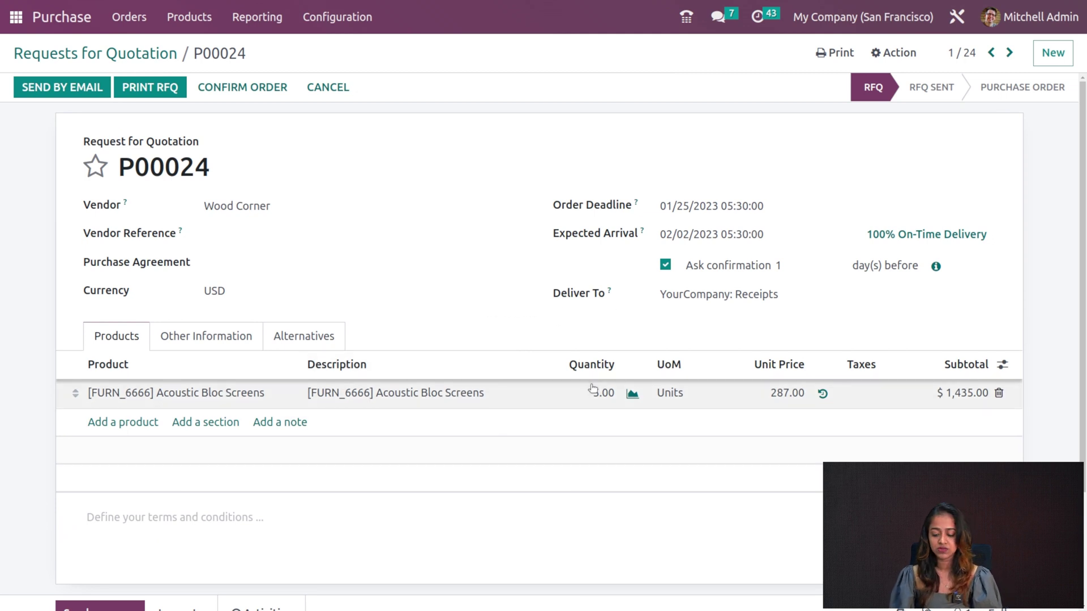
click(153, 337)
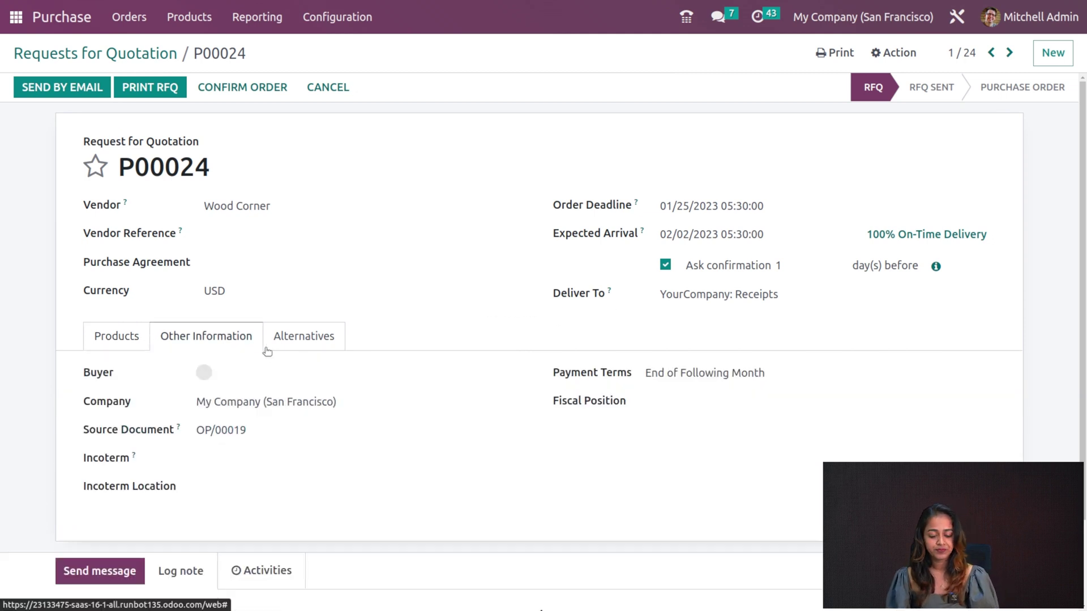
click(304, 337)
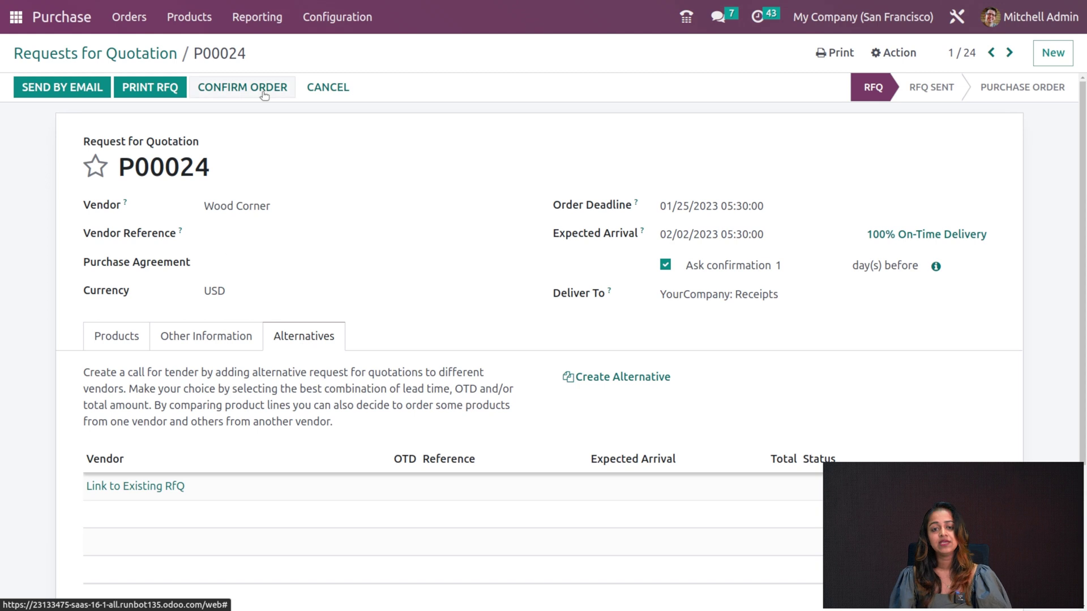
Confirm the purchase order and receive its products, validating the receipt as an immediate transfer of all quantities
click(260, 92)
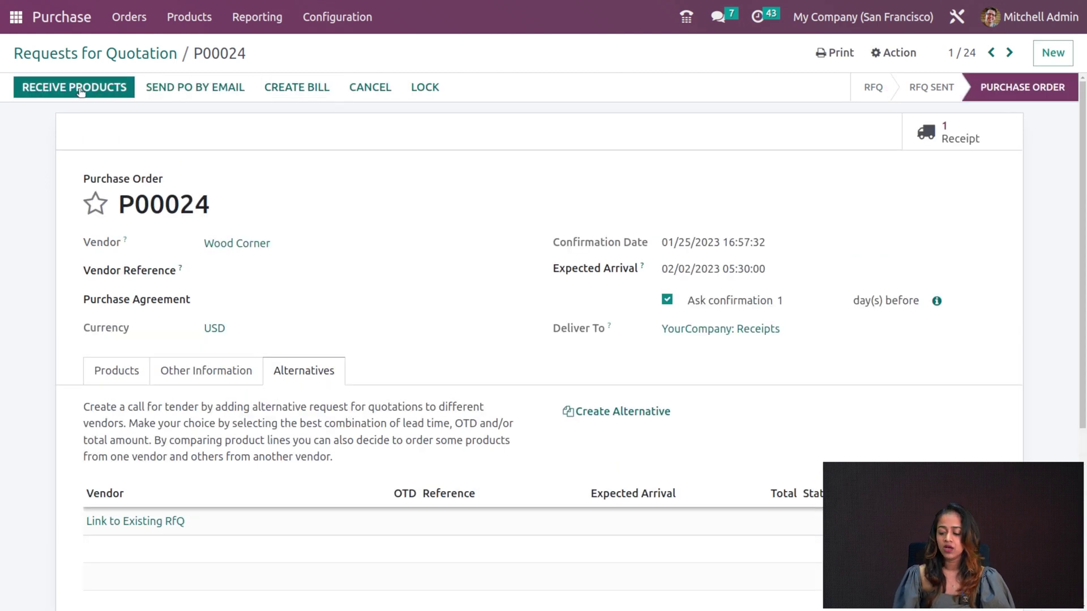
click(79, 89)
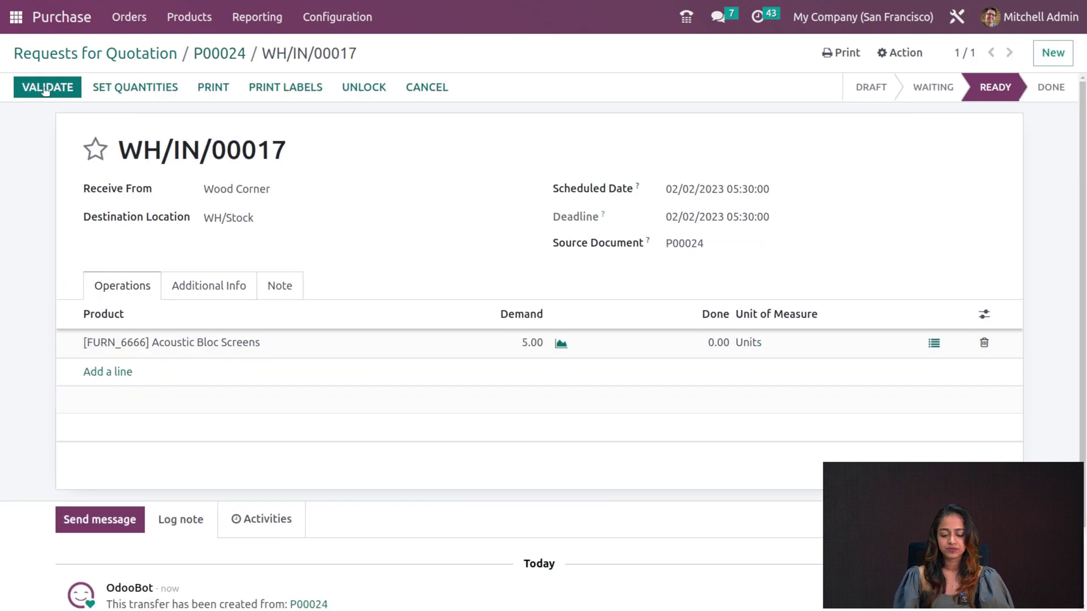
click(40, 89)
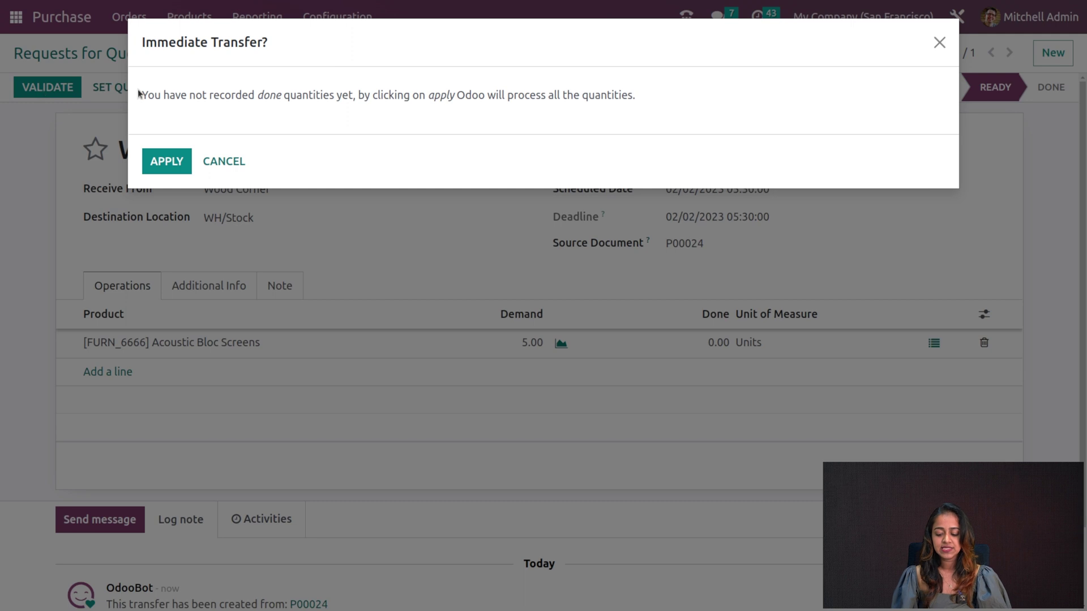
click(158, 173)
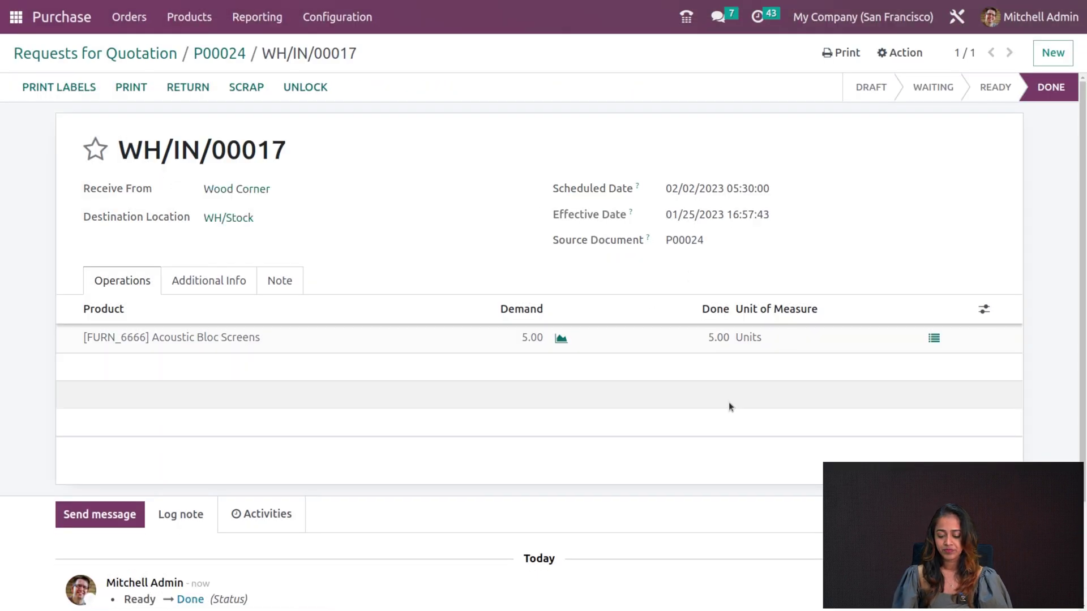
click(223, 57)
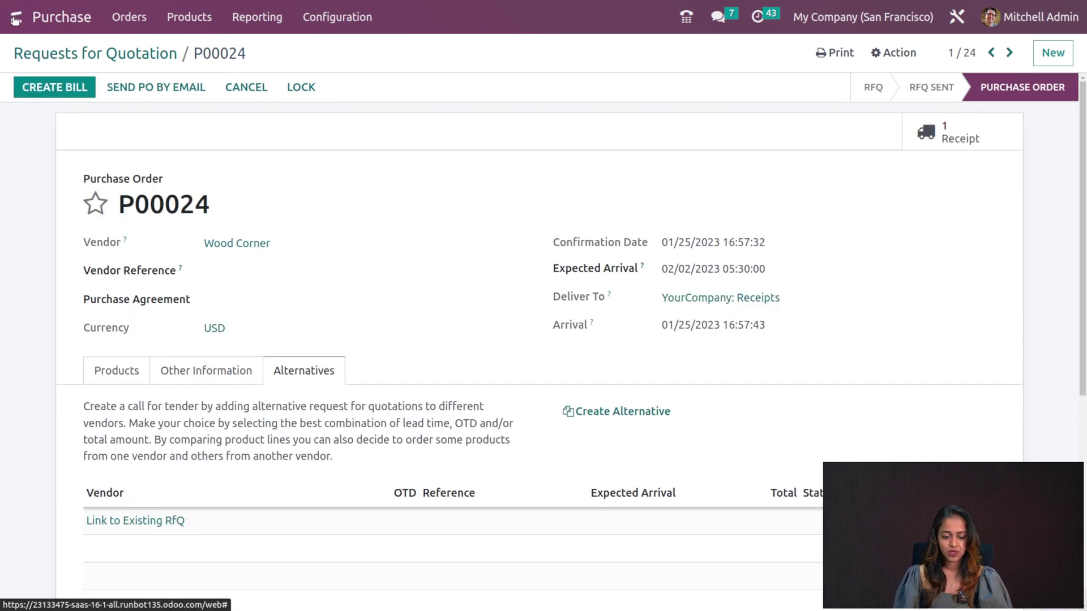
Switch to the Inventory app and add a replenishment line for Customizable Desk (Custom, White) with Buy as the preferred route
click(16, 17)
click(711, 491)
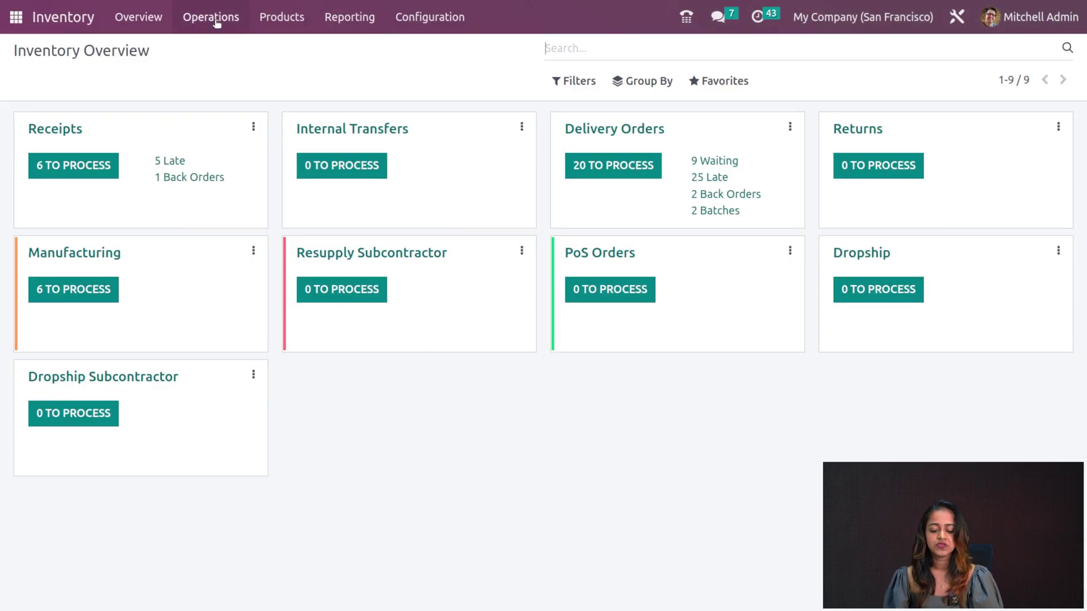
click(216, 22)
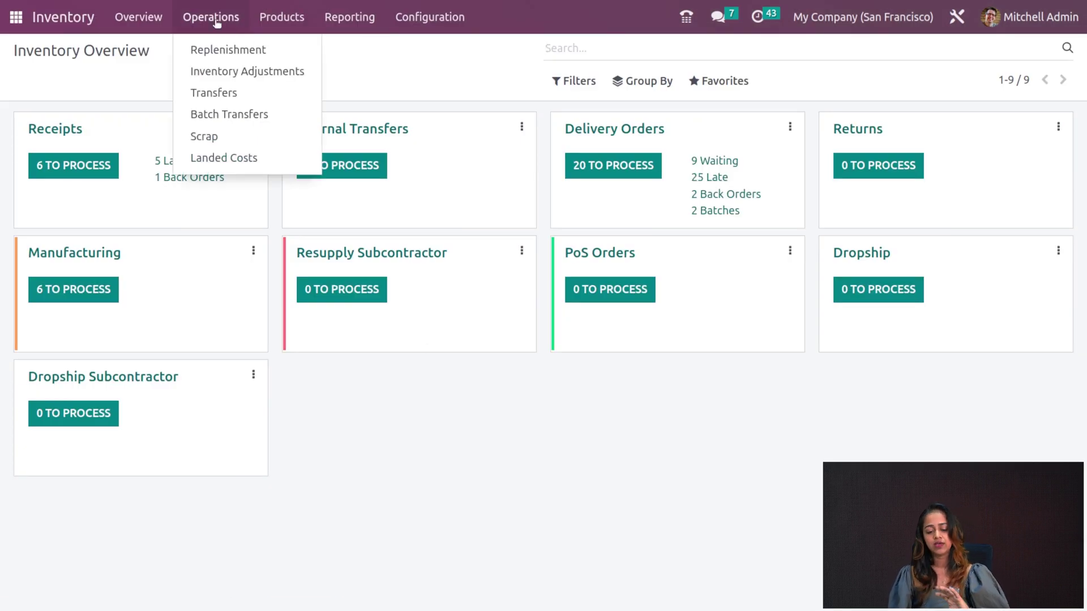
click(211, 48)
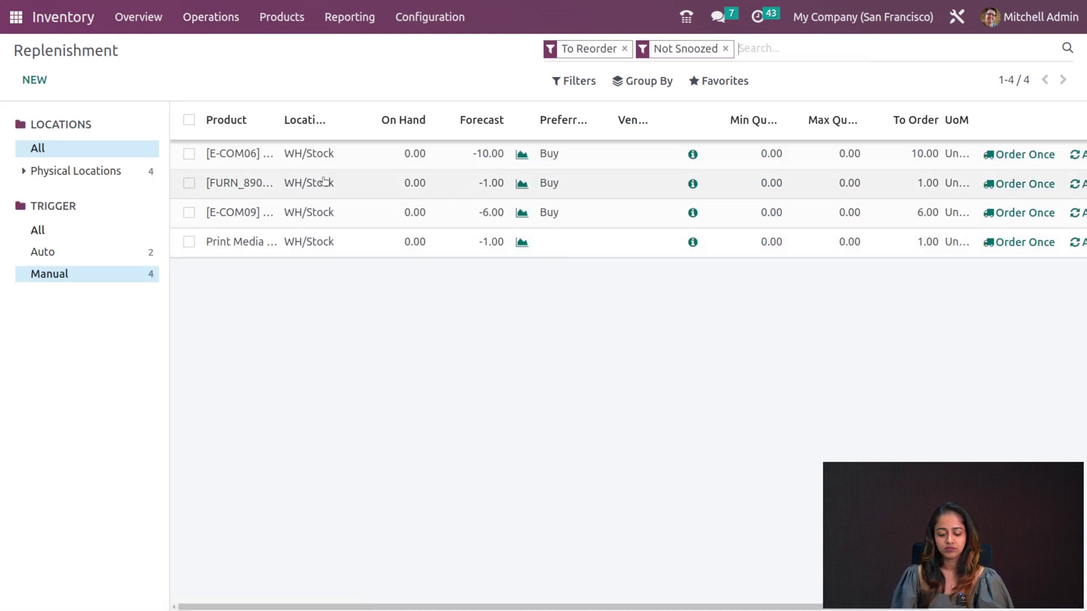
click(32, 86)
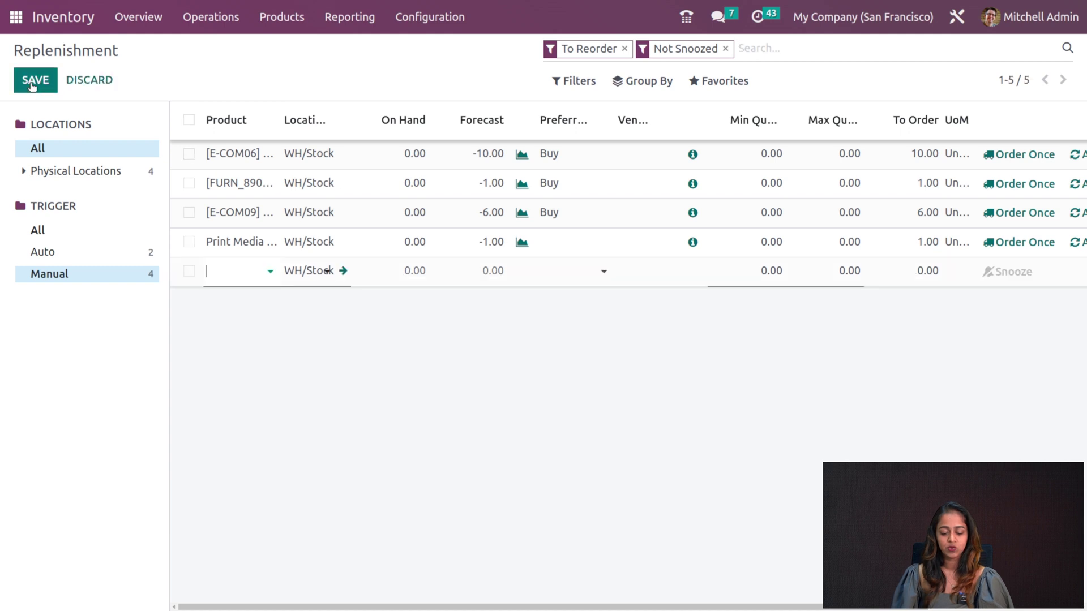
click(232, 276)
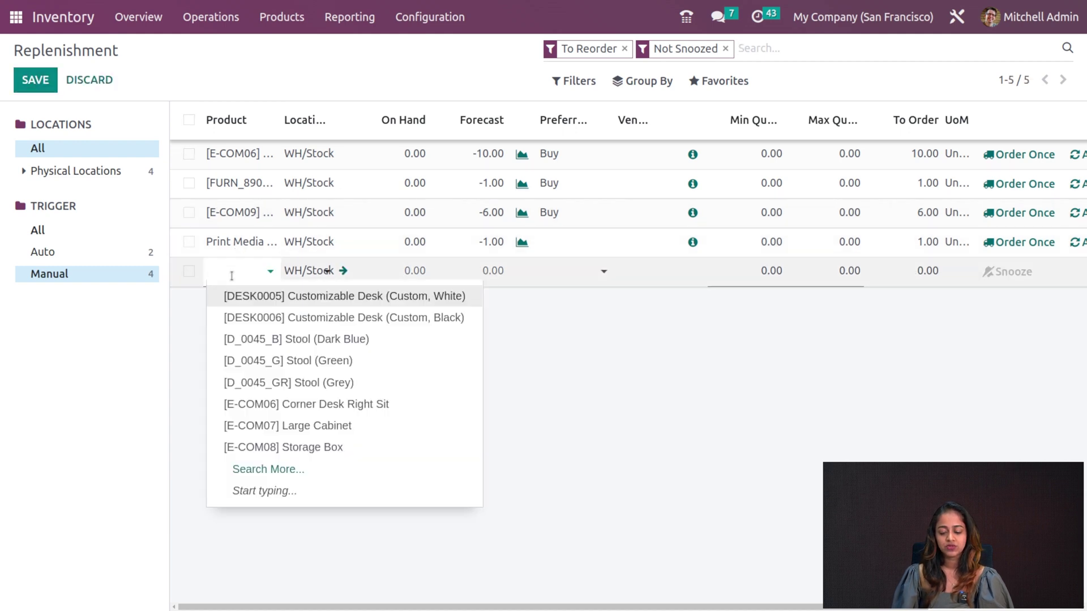
click(335, 305)
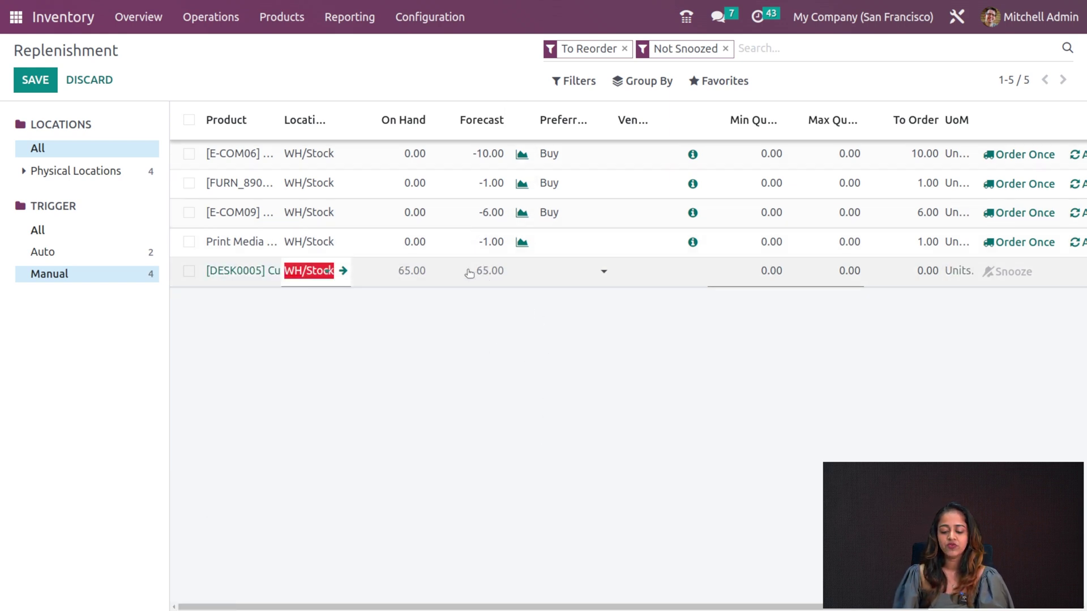
click(572, 270)
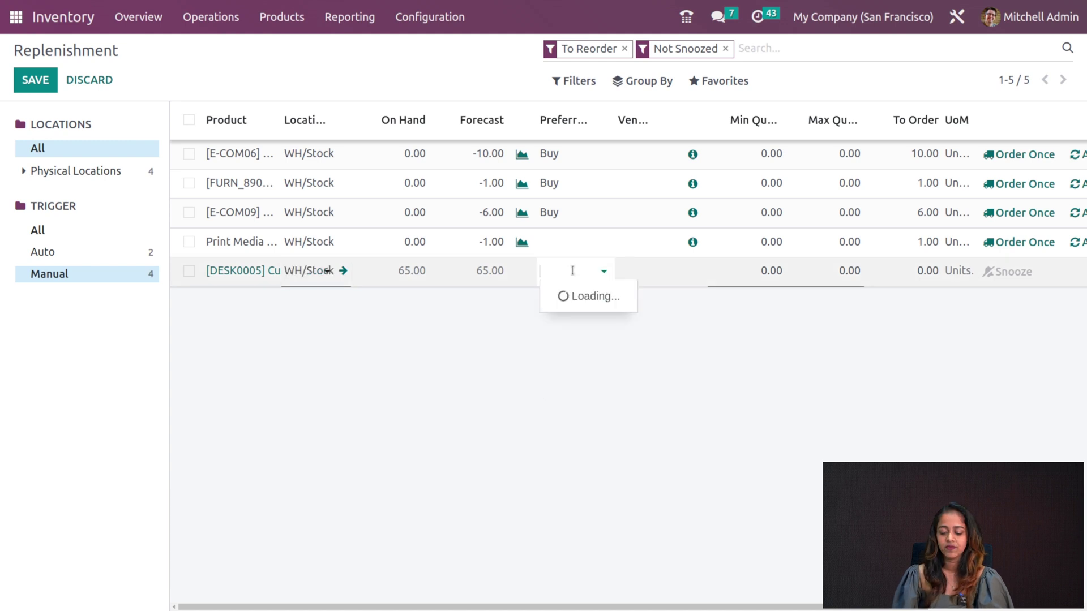
click(574, 350)
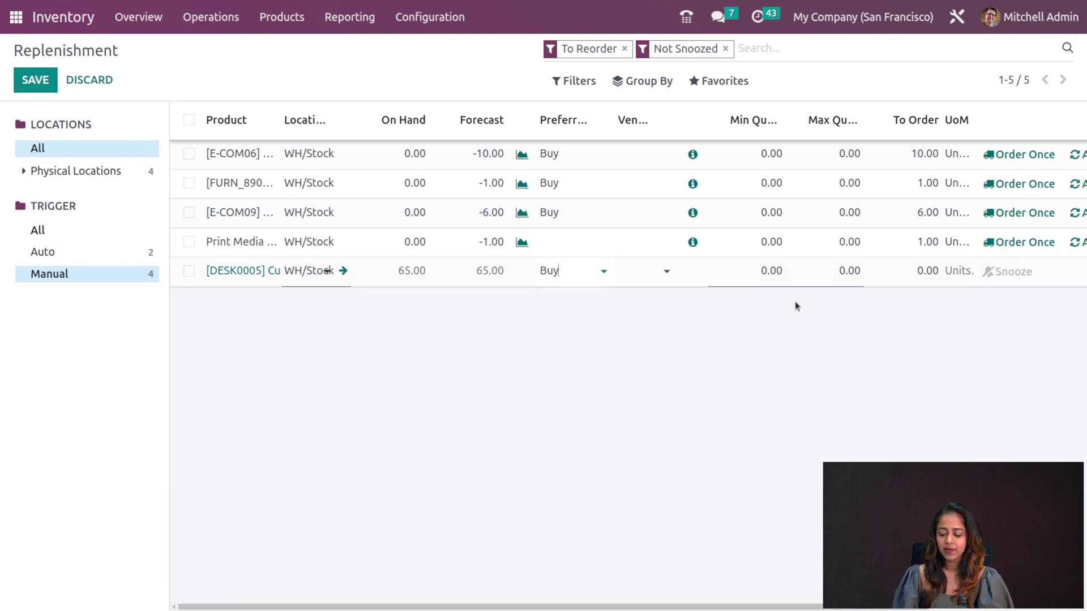
Set the Customizable Desk line's minimum quantity to 5 and maximum quantity to 10
scroll(793, 306, right, 3)
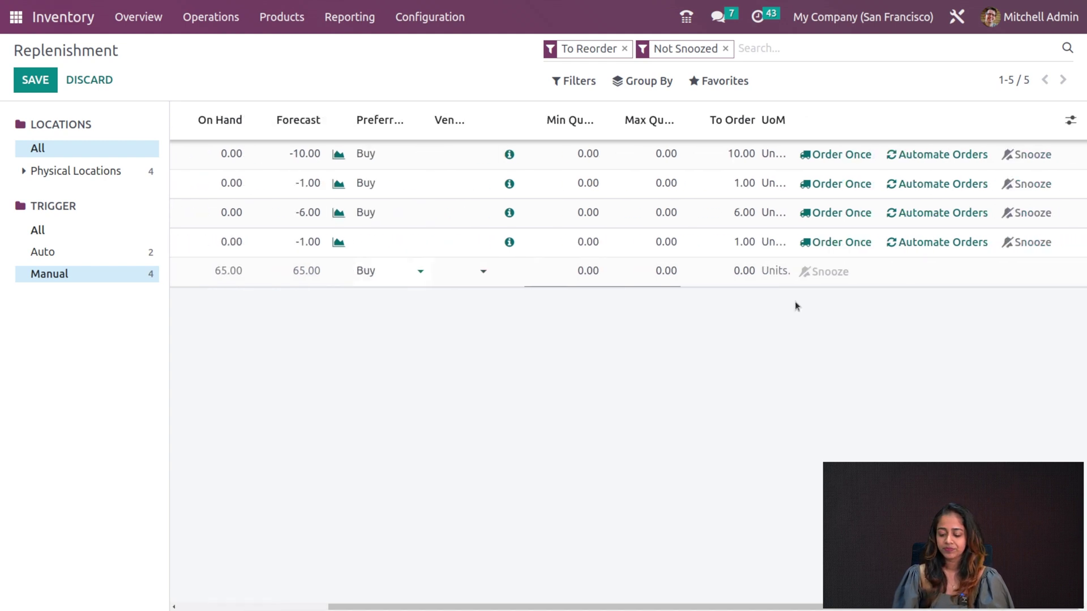
click(589, 271)
text(5)
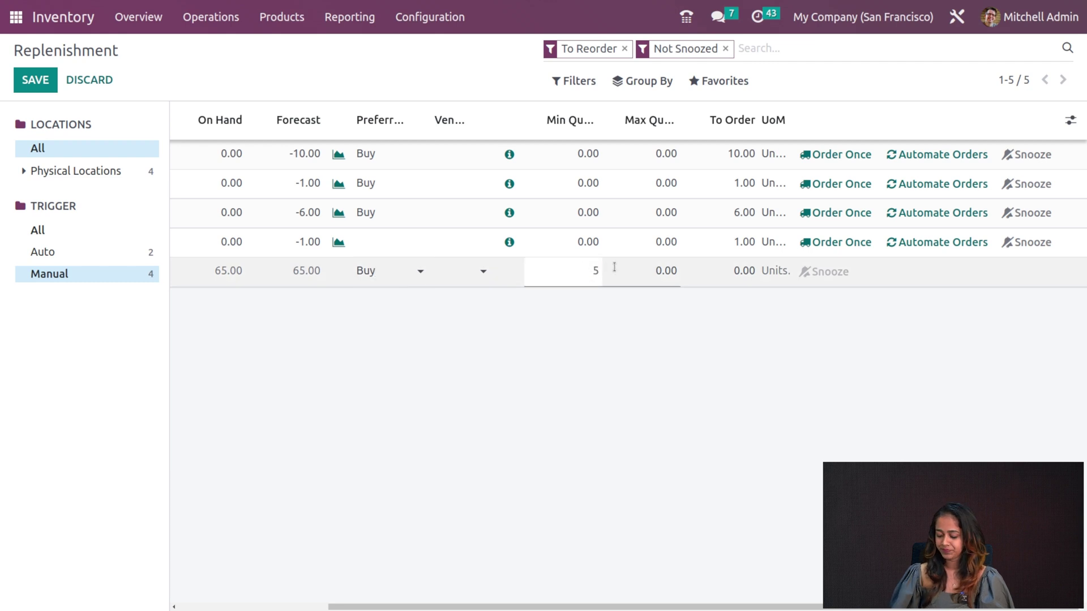
click(665, 266)
text(10)
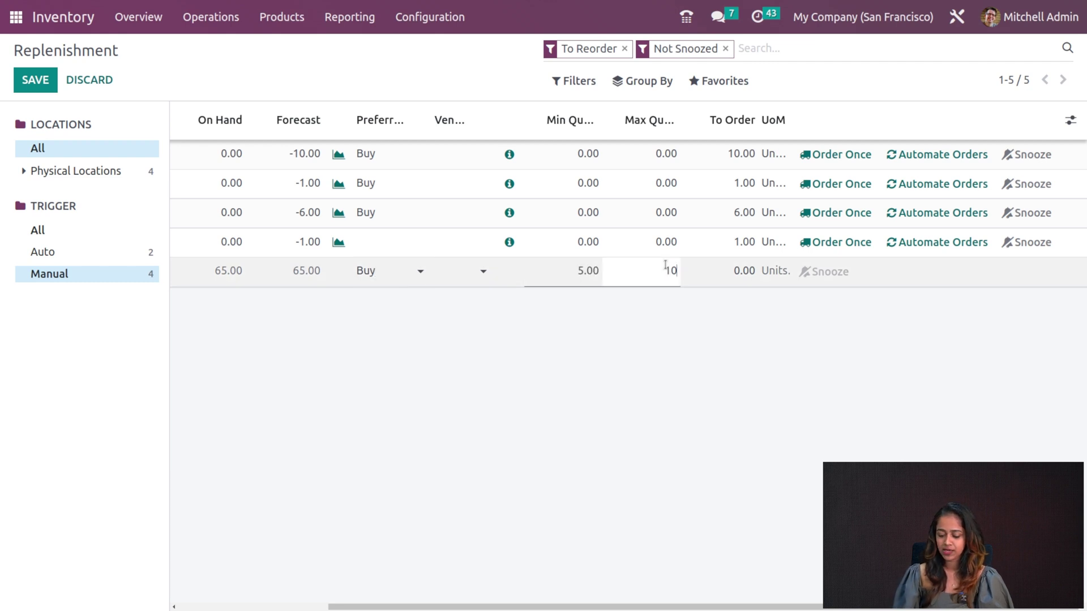
Set the Customizable Desk line's quantity to order to 5, save the line and automate its orders
click(751, 263)
text(5)
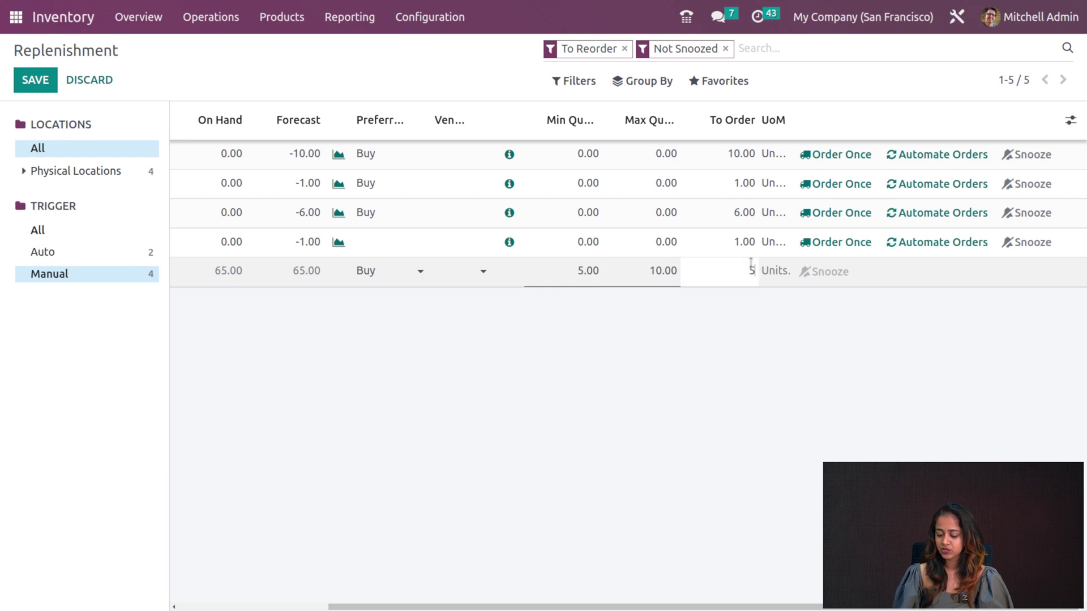
key(Tab)
click(963, 335)
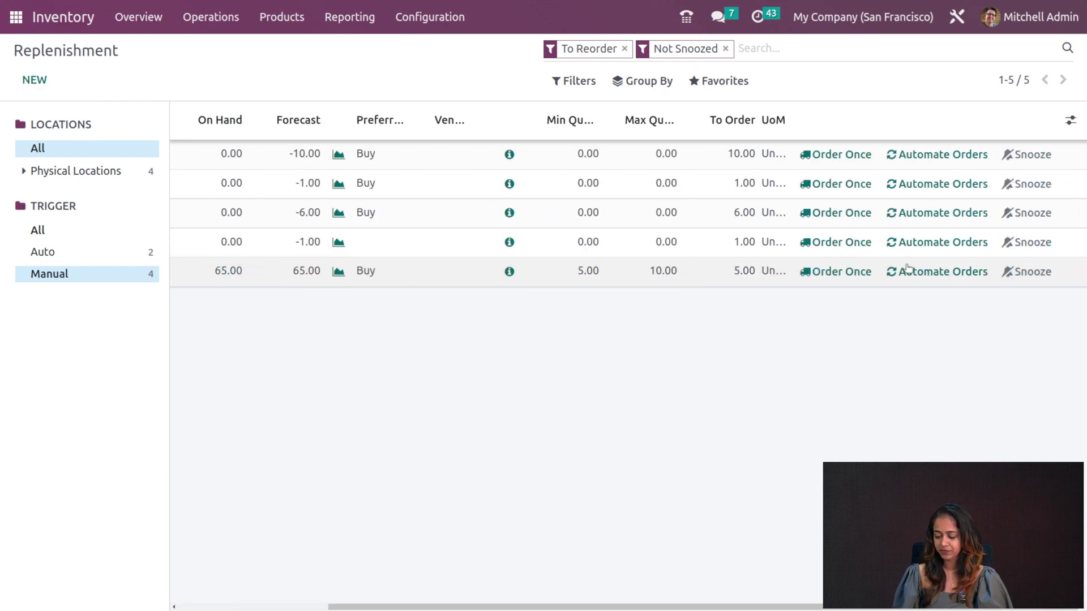
click(939, 274)
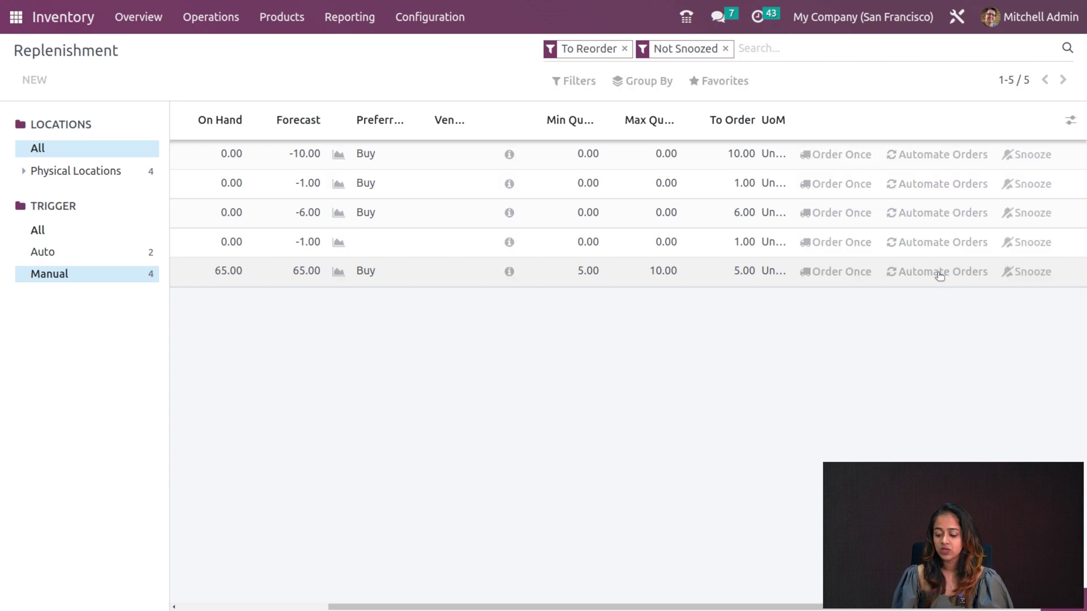
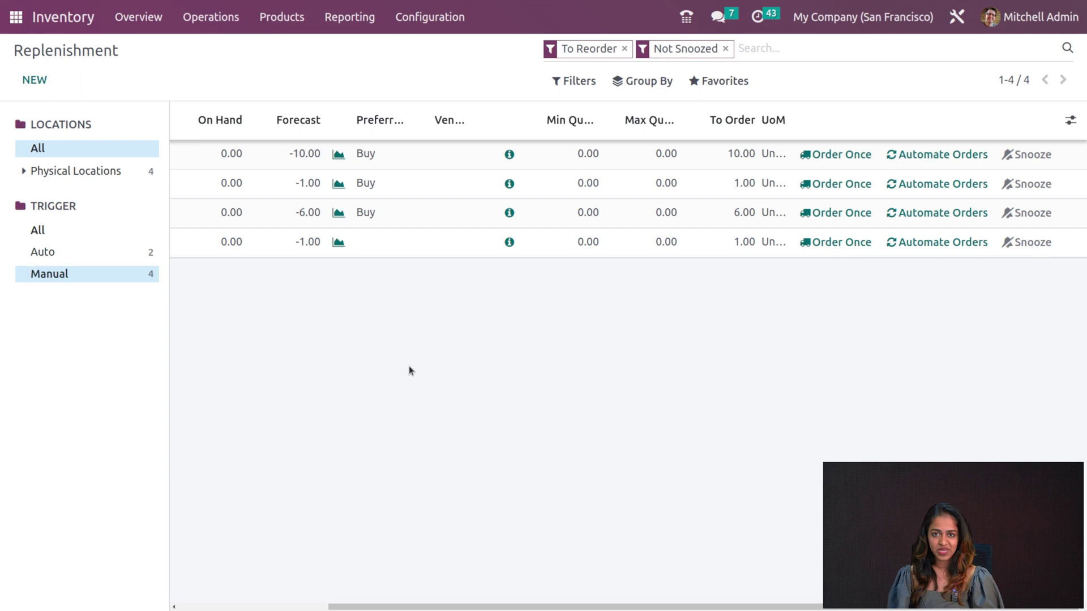
Set the quantity to order to 5 on the Customizable Desk entry in the Reordering Rules list and save it
click(431, 14)
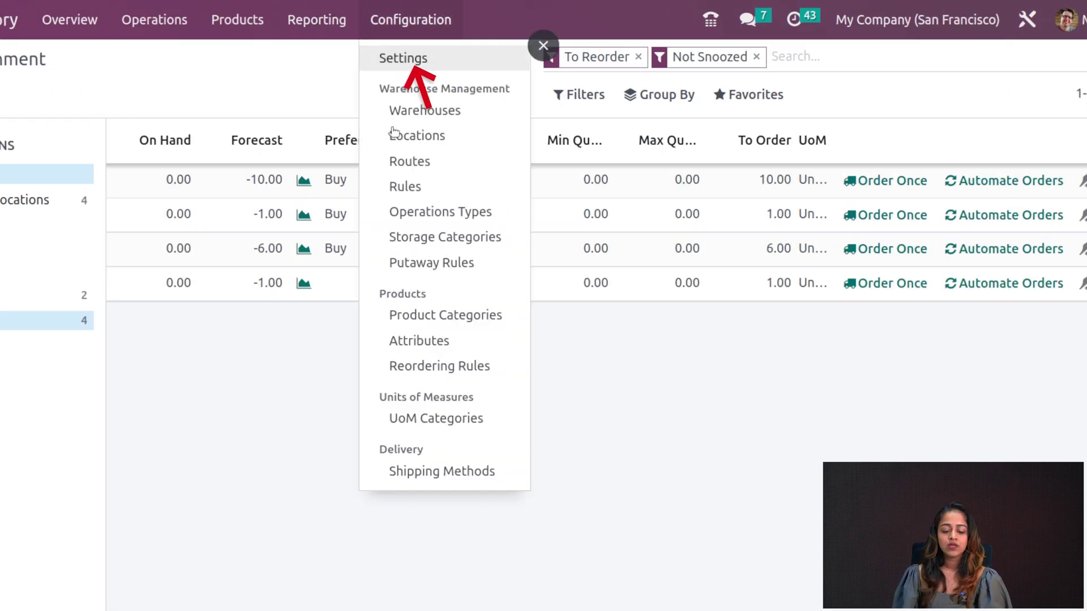
click(465, 371)
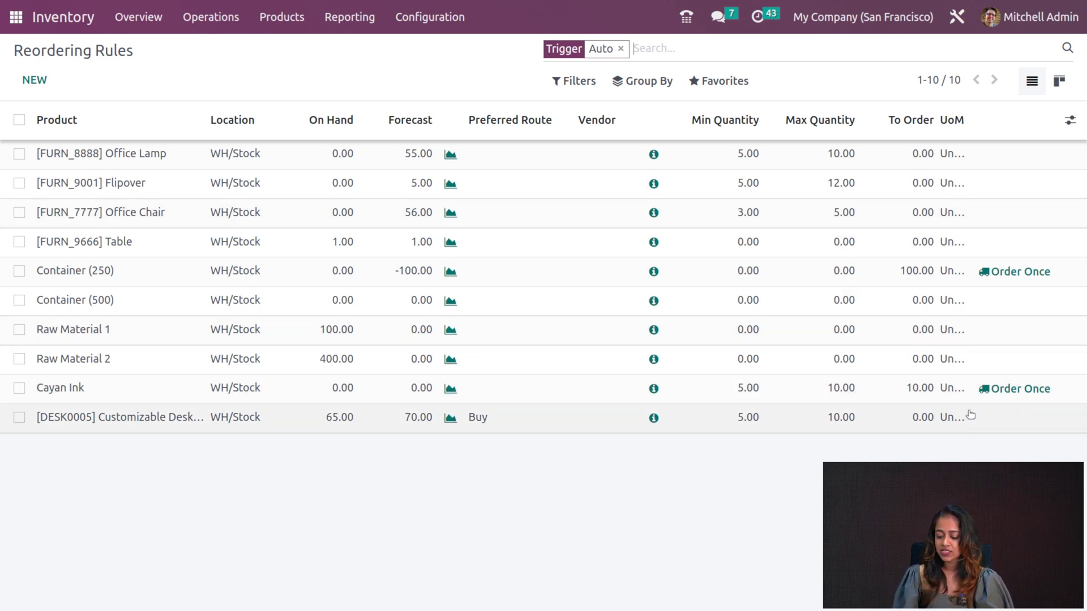
click(928, 419)
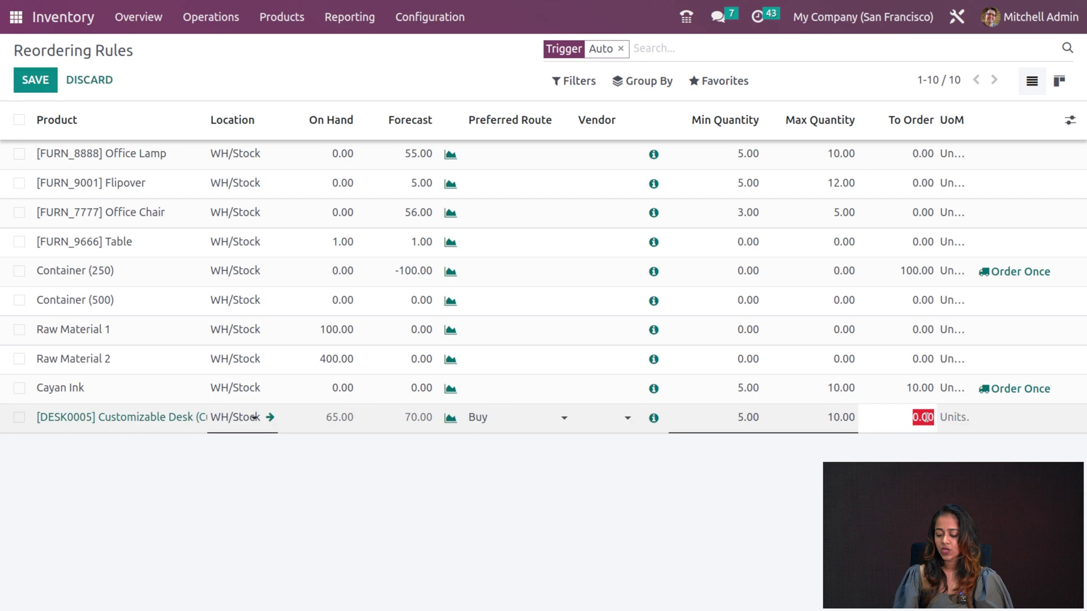
text(5)
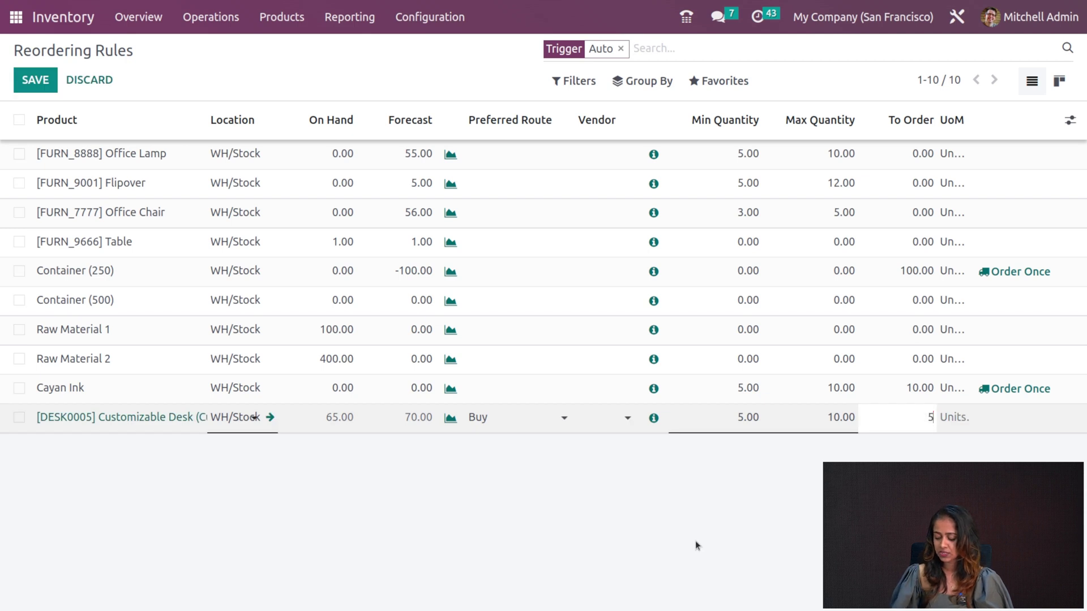
key(Tab)
click(644, 564)
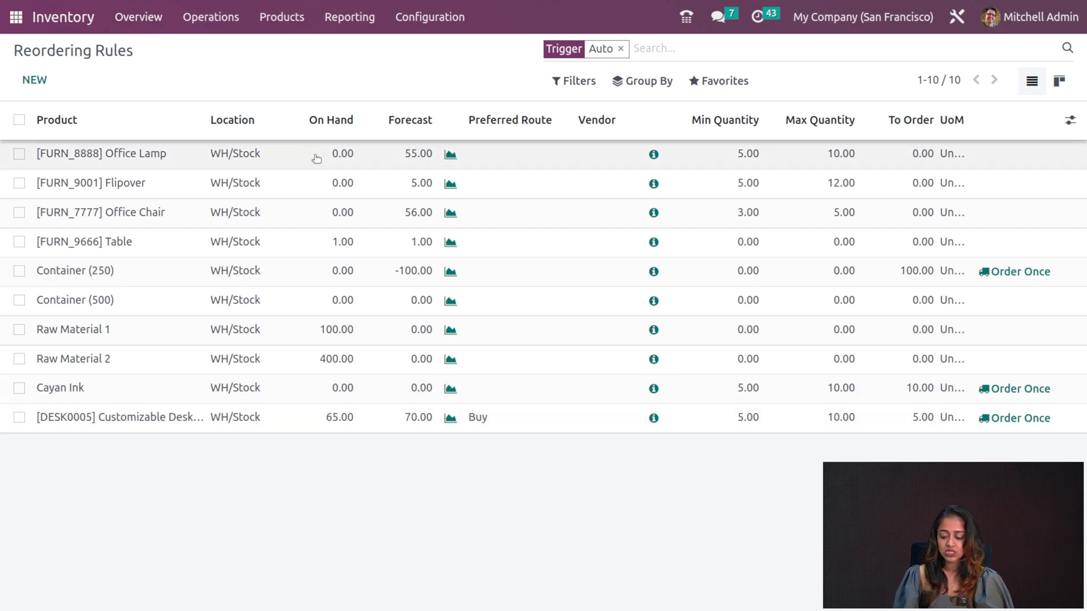
click(202, 28)
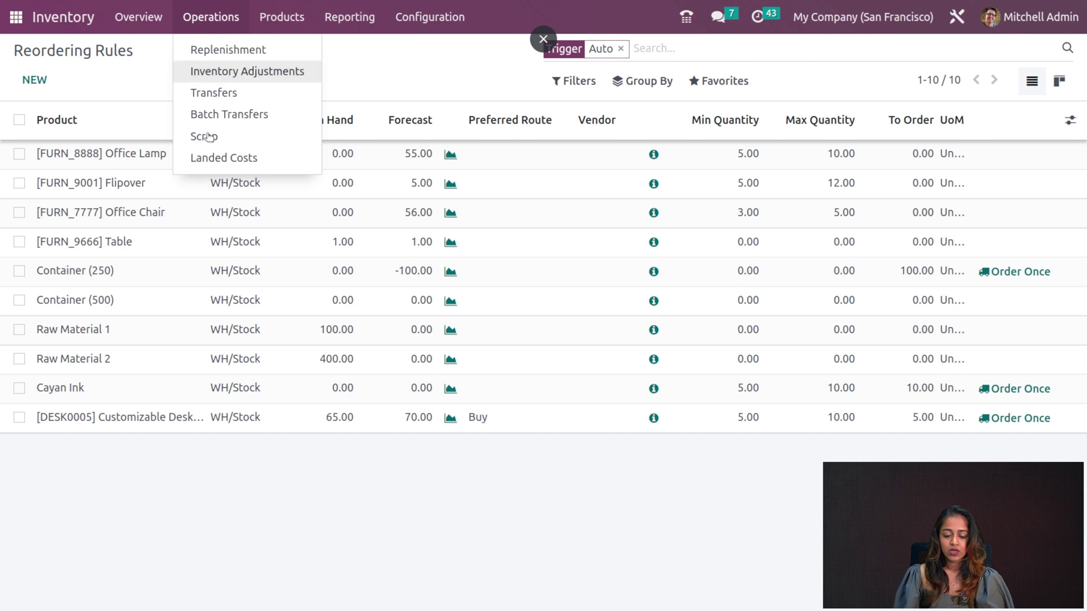
click(135, 77)
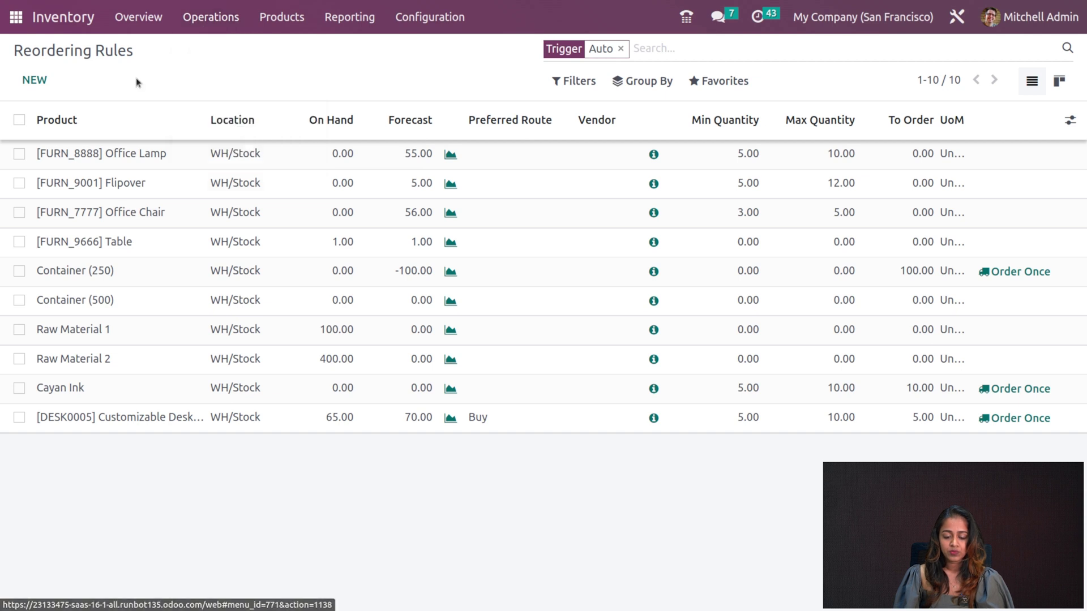
click(294, 9)
mouse_move(349, 17)
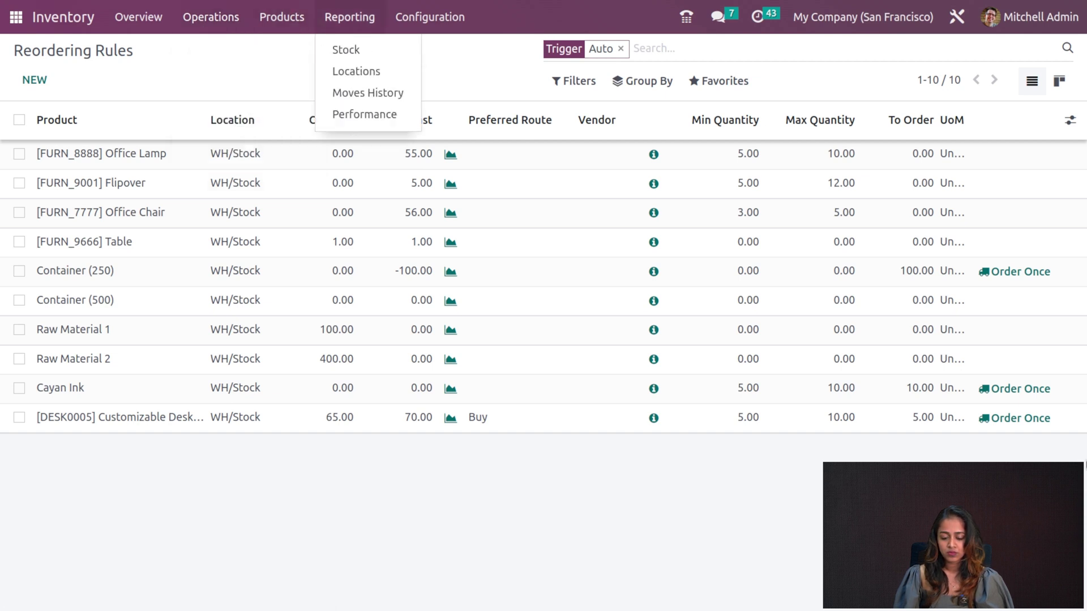
Order Customizable Desk once from its reordering rule and open the generated request for quotation in the Purchase app
click(1022, 423)
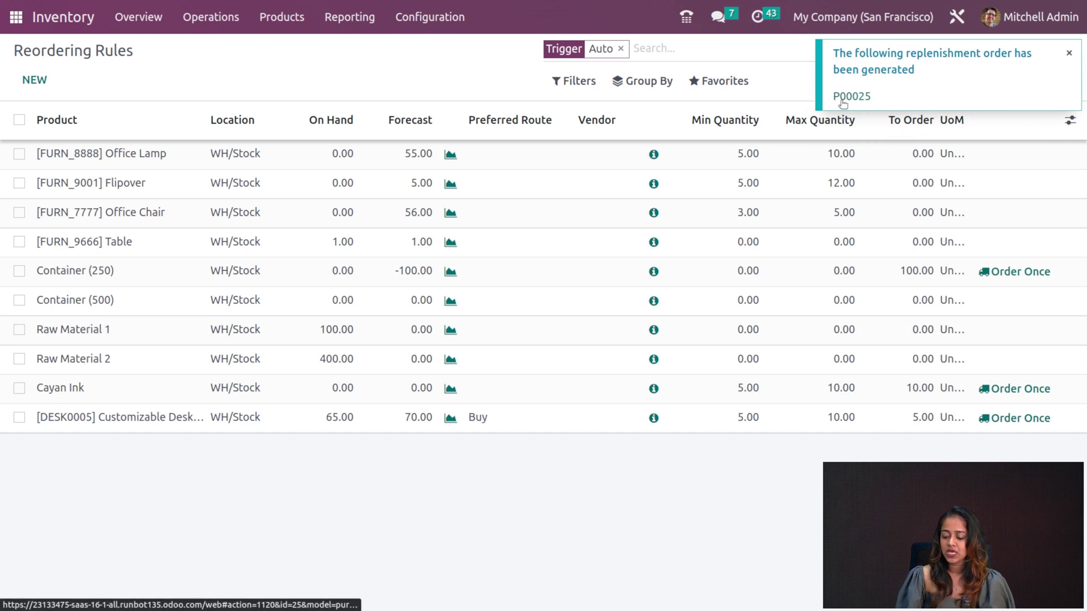
click(22, 8)
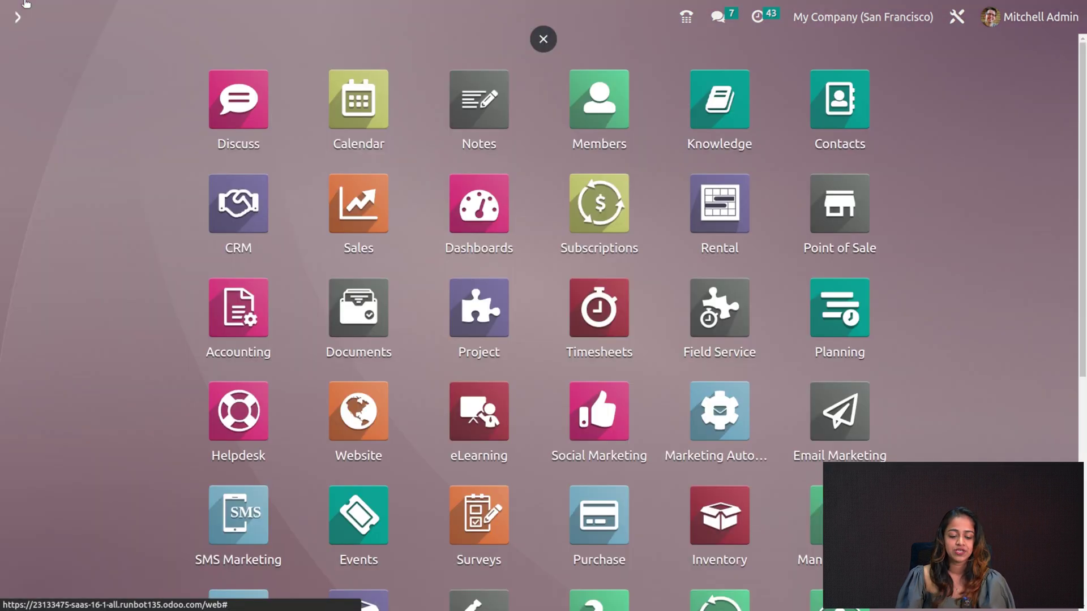
click(587, 514)
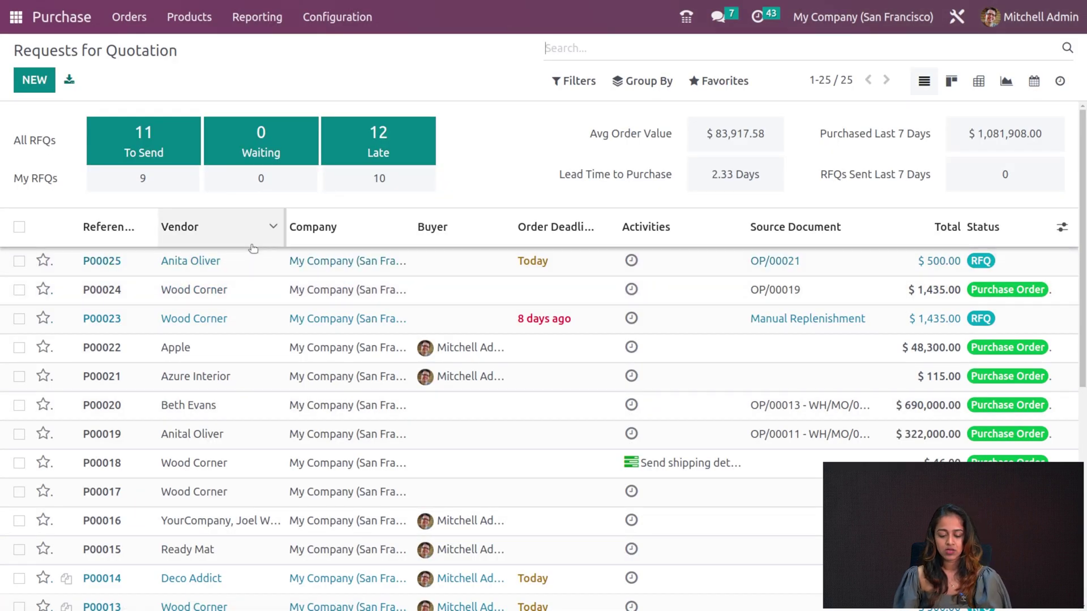
click(468, 265)
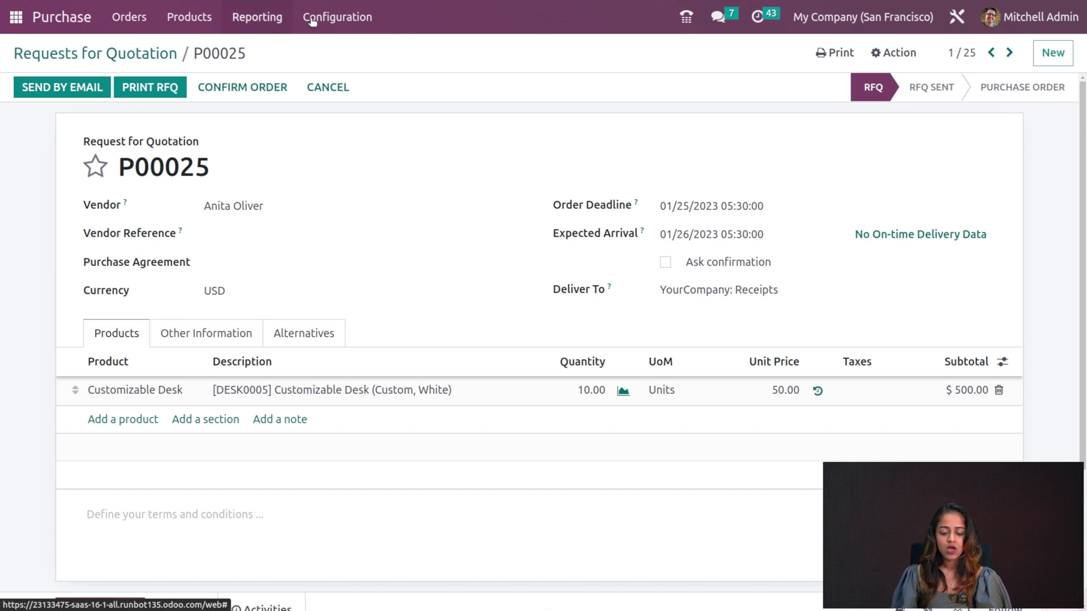
Enable Reception Report in the Inventory app's settings and save the change
click(61, 17)
click(16, 17)
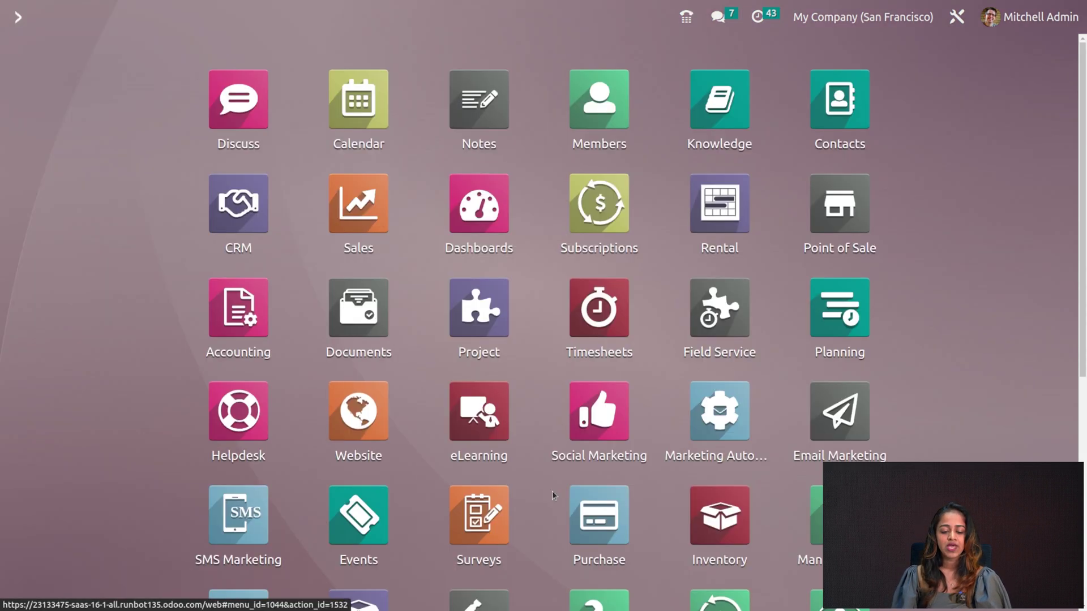
click(720, 515)
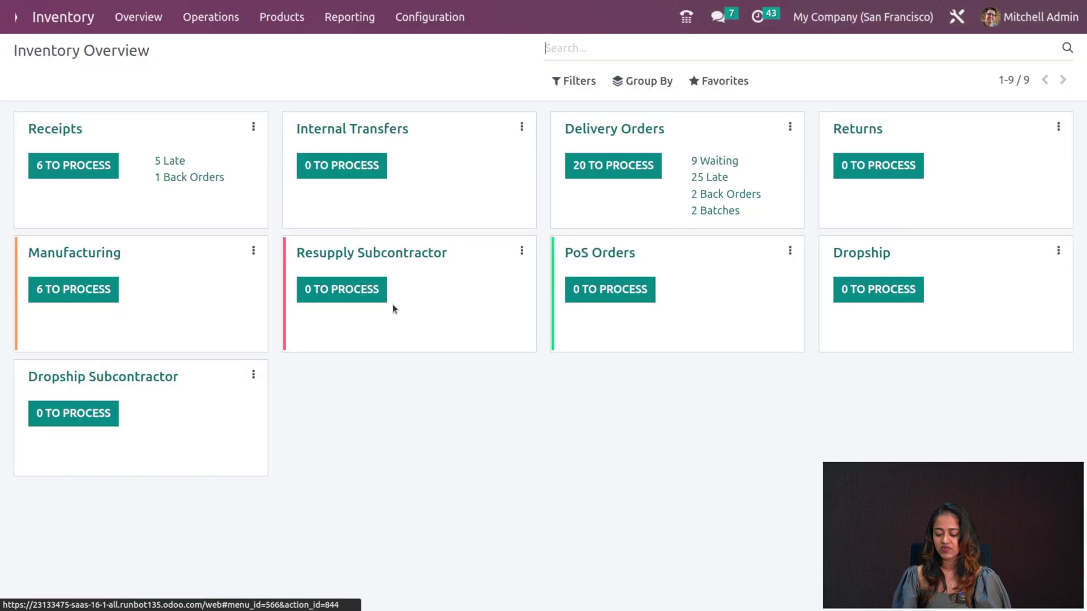
click(405, 18)
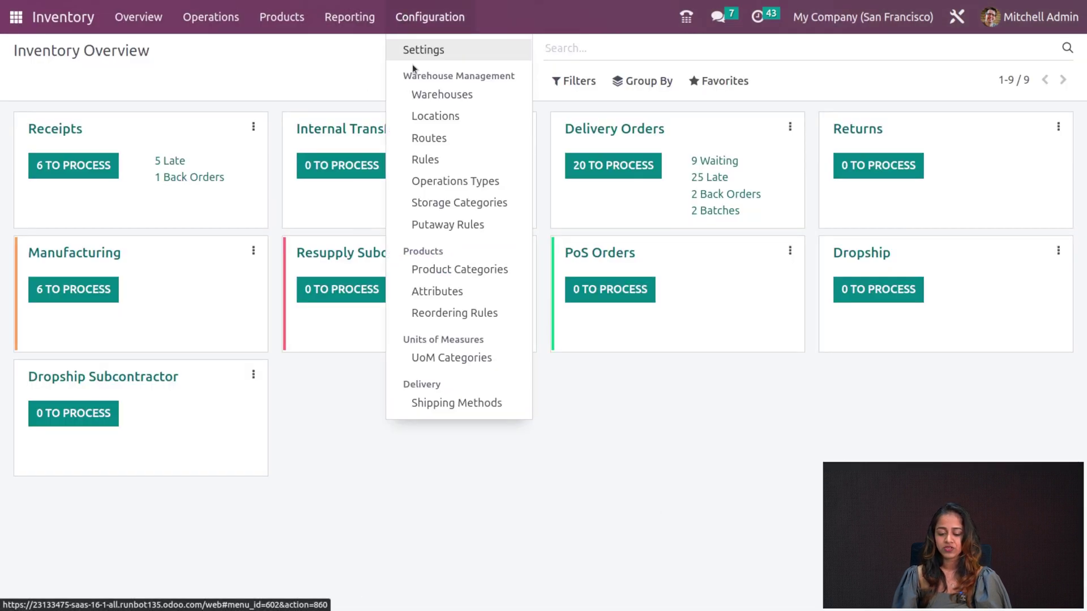
click(420, 56)
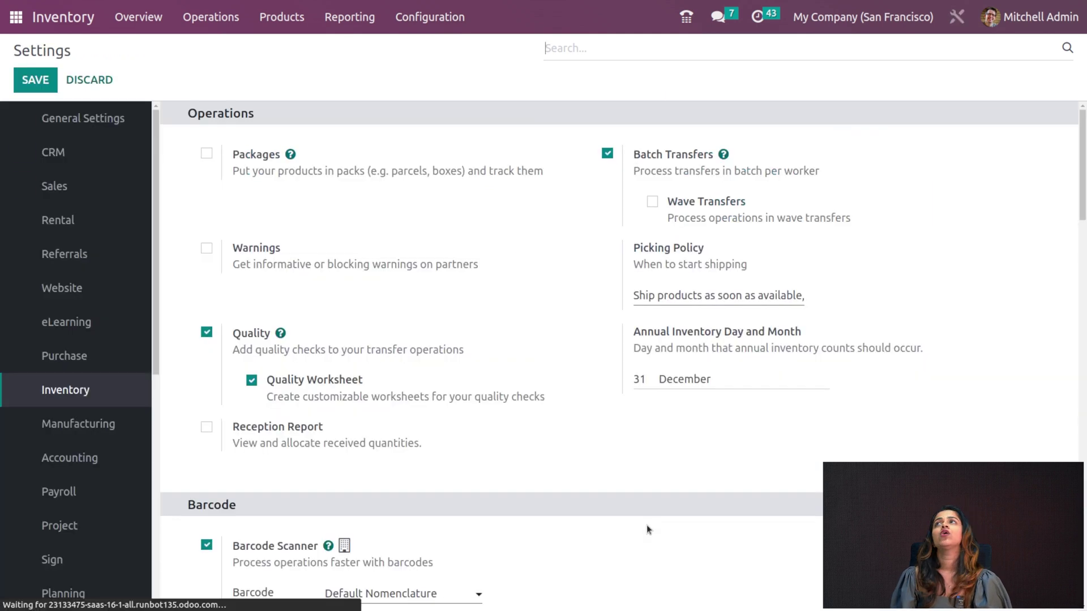
scroll(340, 338, down, 3)
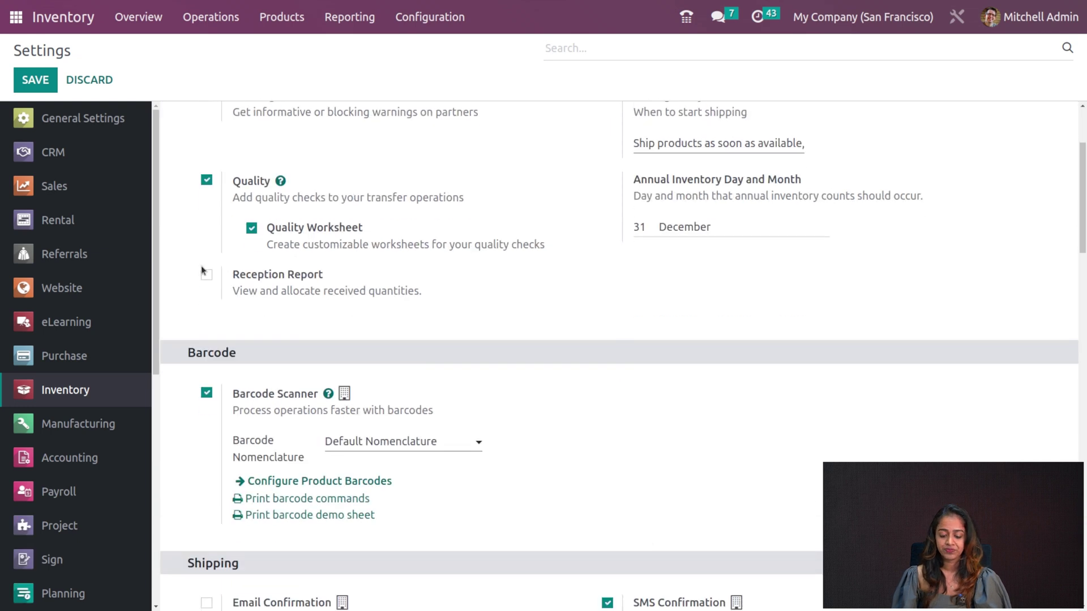
click(206, 274)
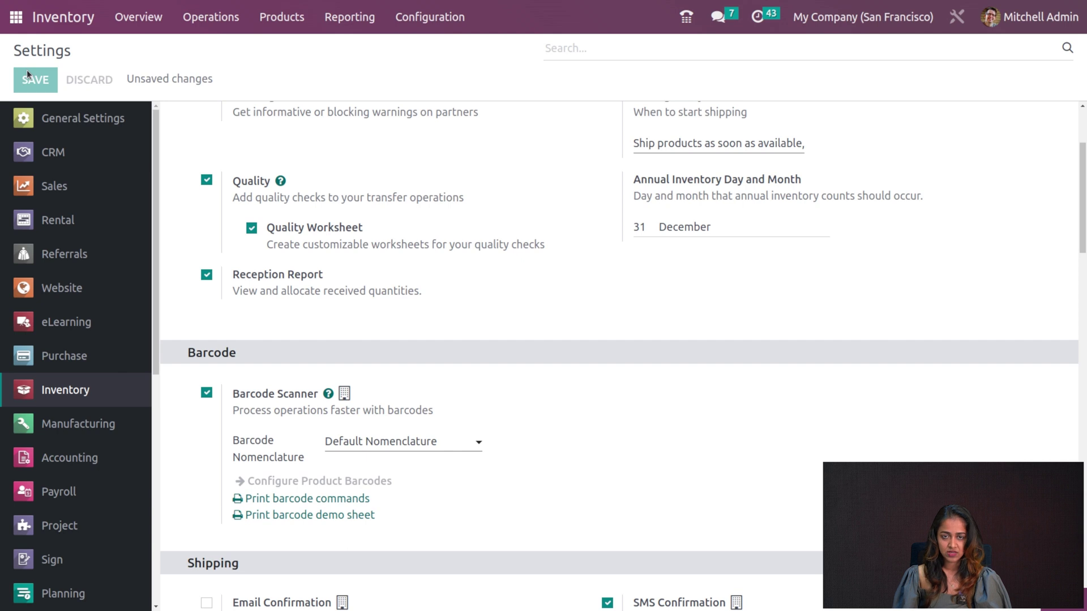
click(34, 79)
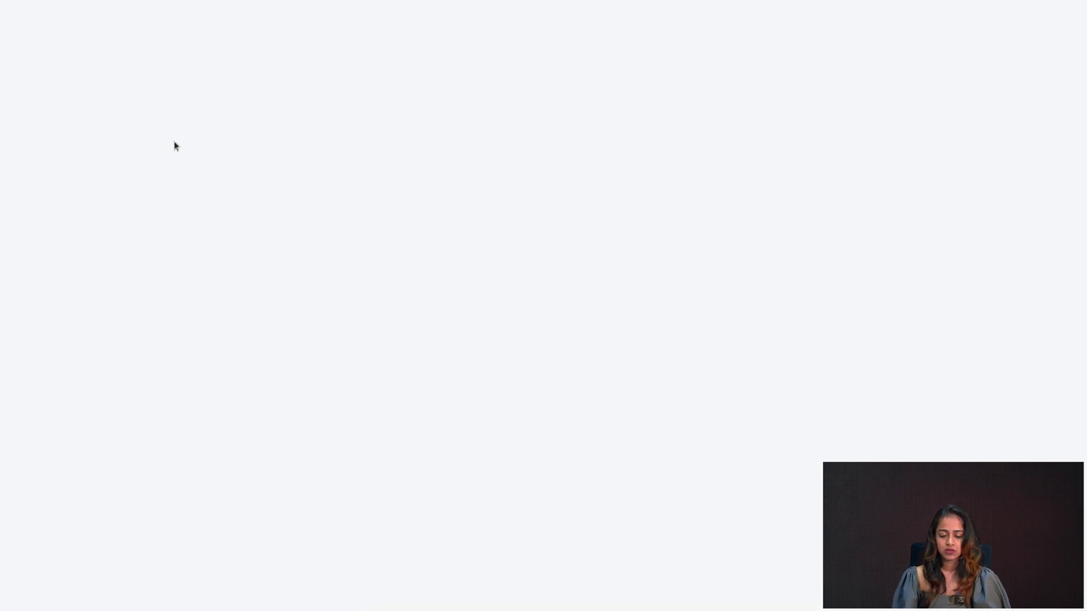
Place a one-time order for the FURN_8900 product from the Inventory app's Replenishment list
scroll(712, 263, down, 6)
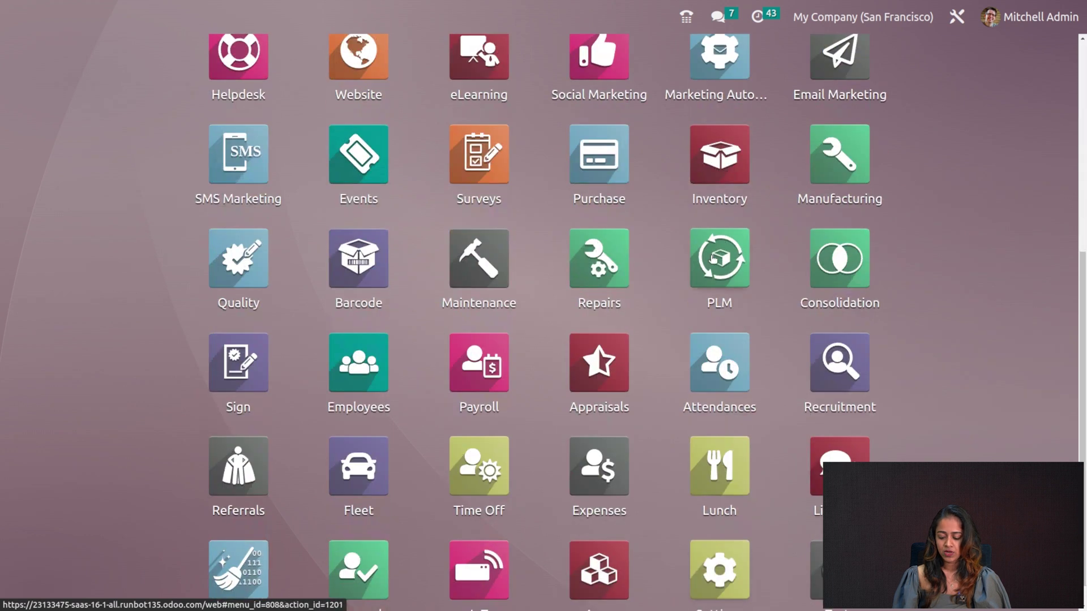
click(713, 155)
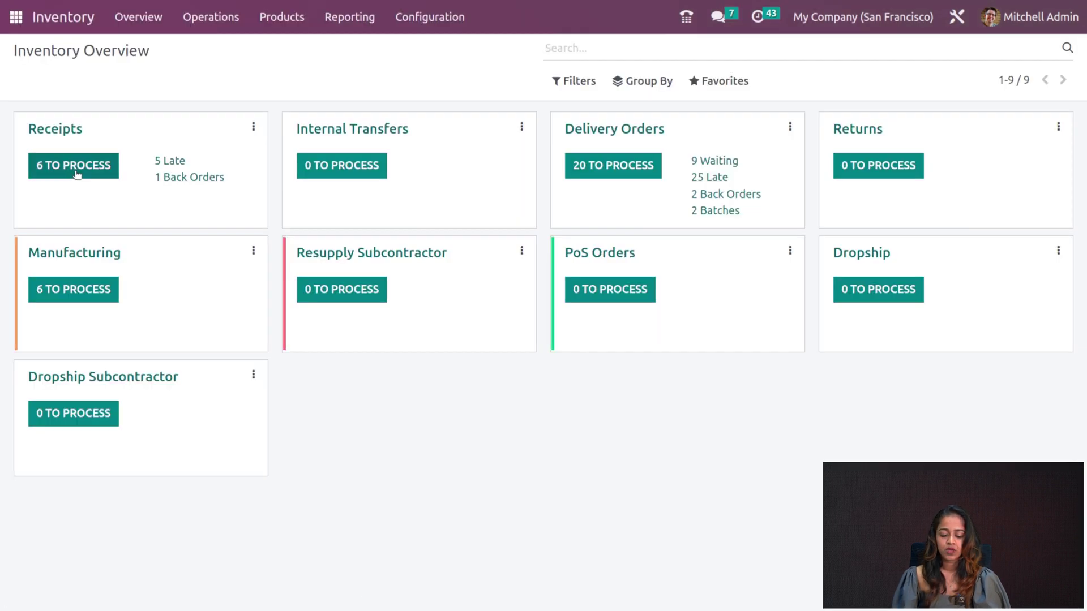
click(210, 16)
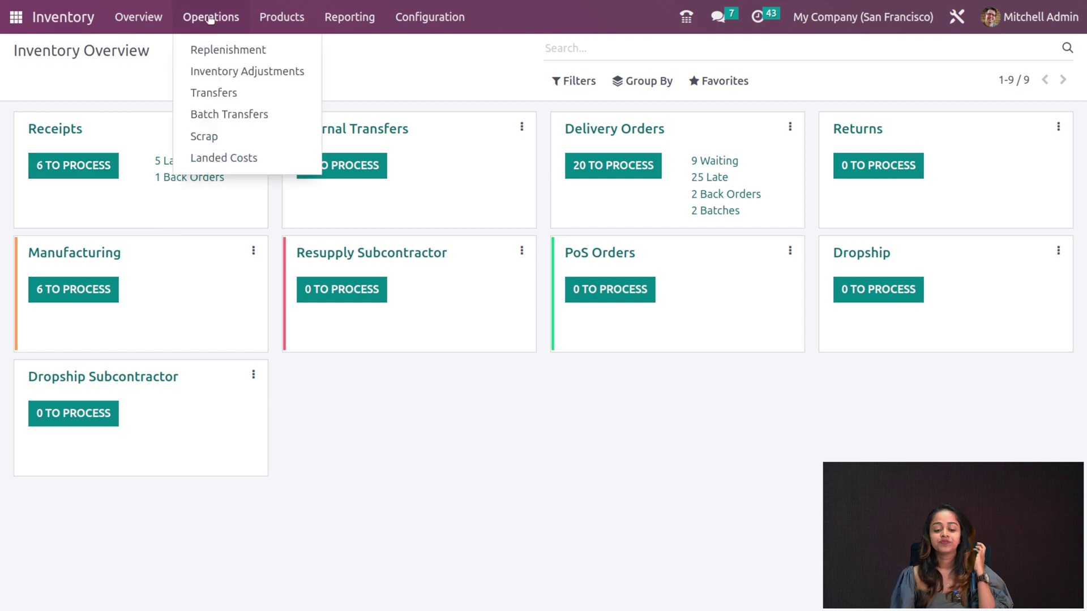
click(208, 55)
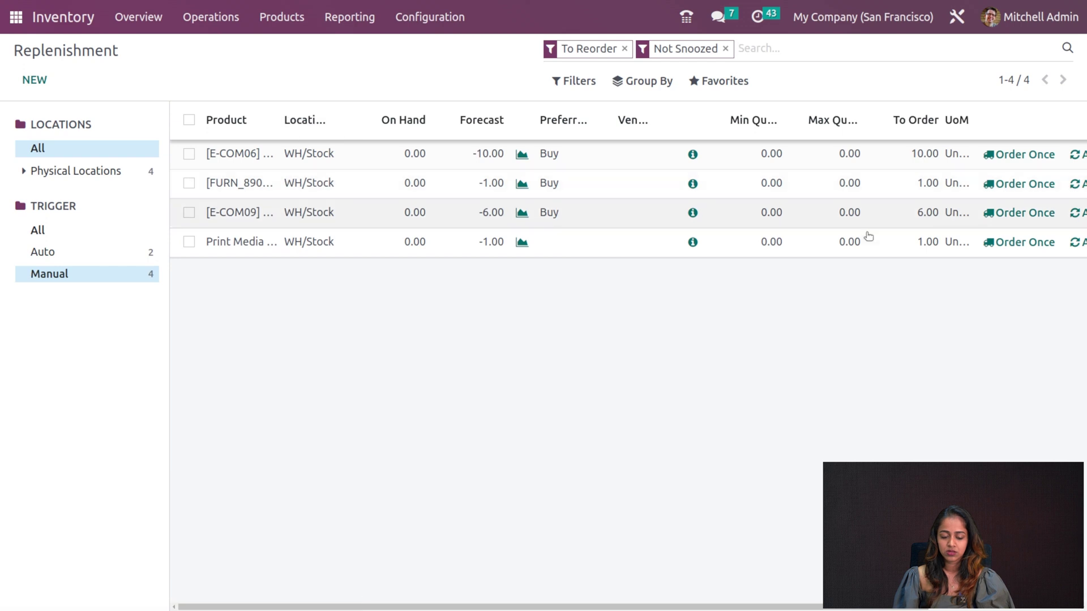
click(1002, 188)
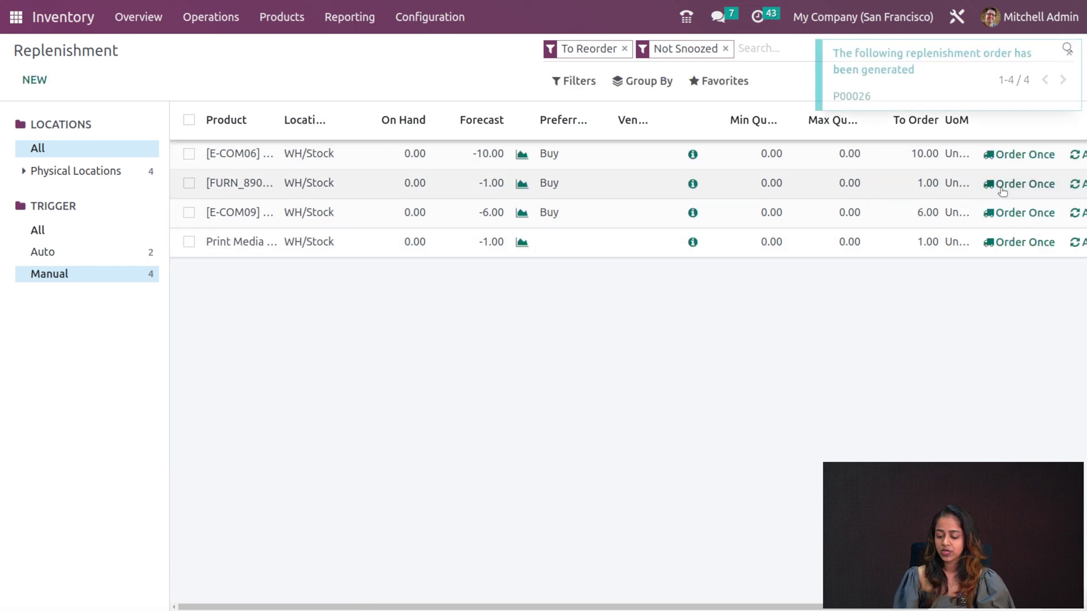
Open the Drawer Black request for quotation from Gemini Furniture in the Purchase app, confirm the order and show its receipt
click(11, 16)
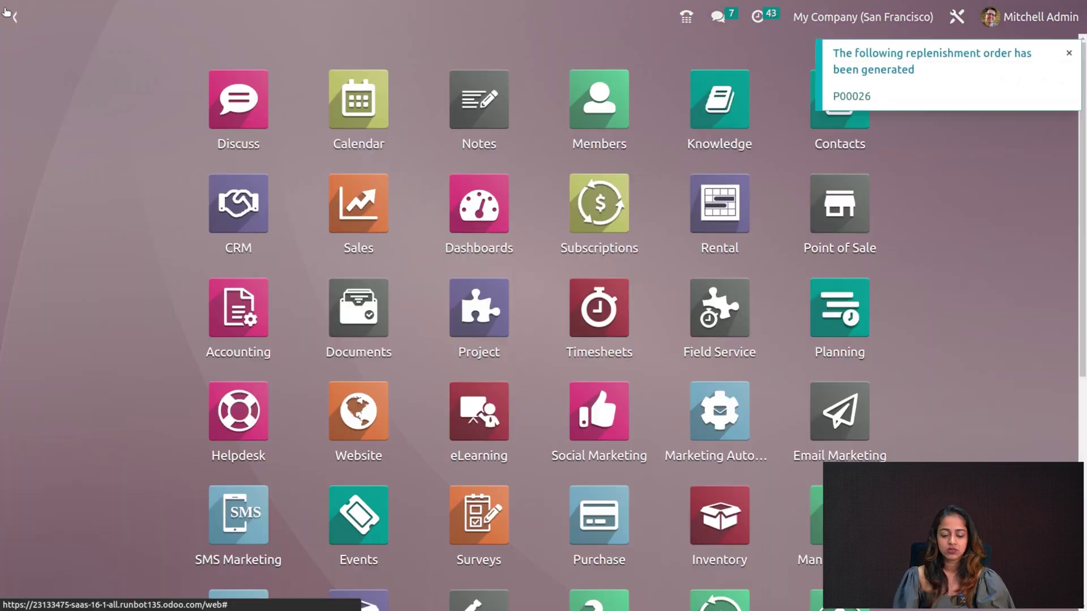
click(596, 523)
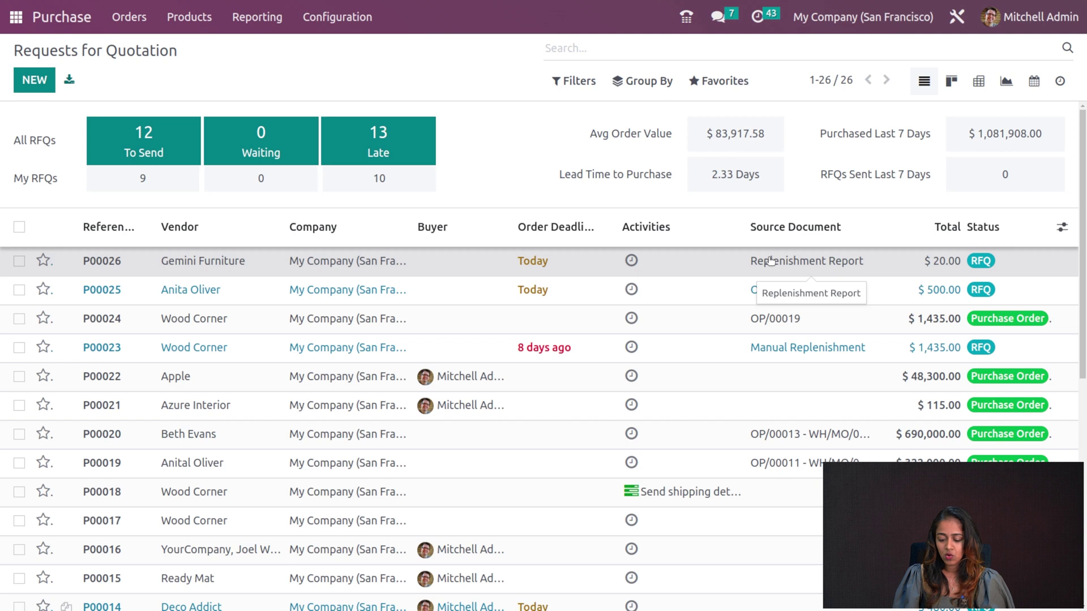
click(771, 261)
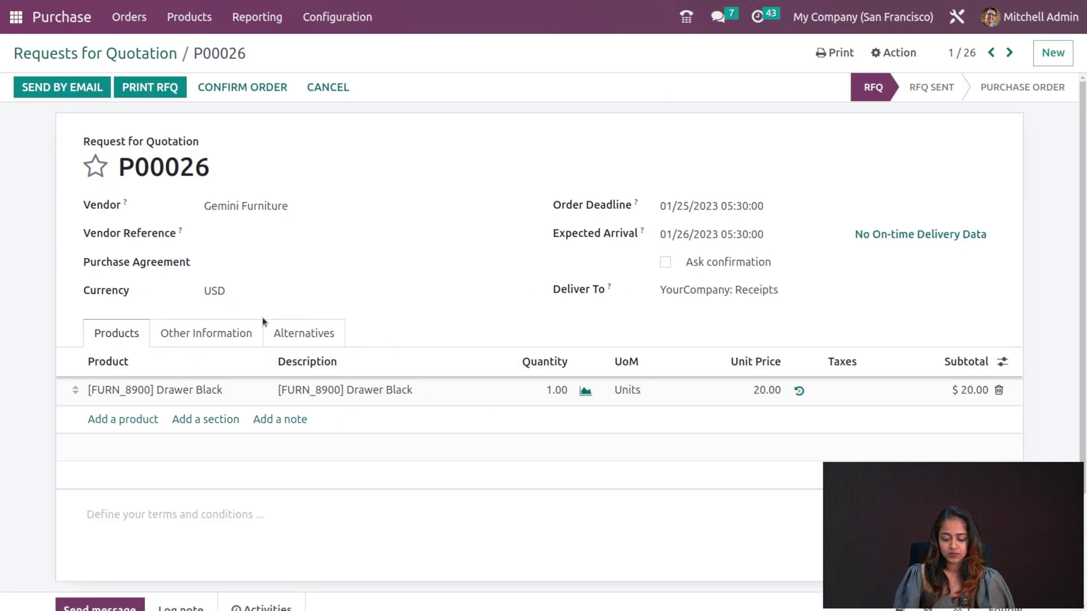
scroll(262, 317, down, 3)
scroll(182, 321, up, 3)
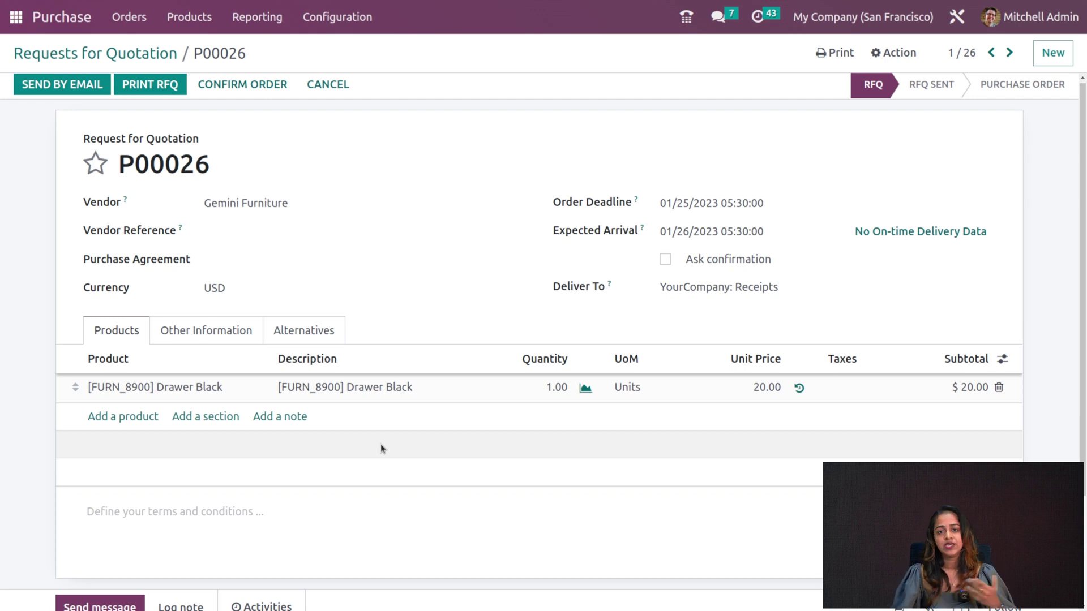
click(237, 87)
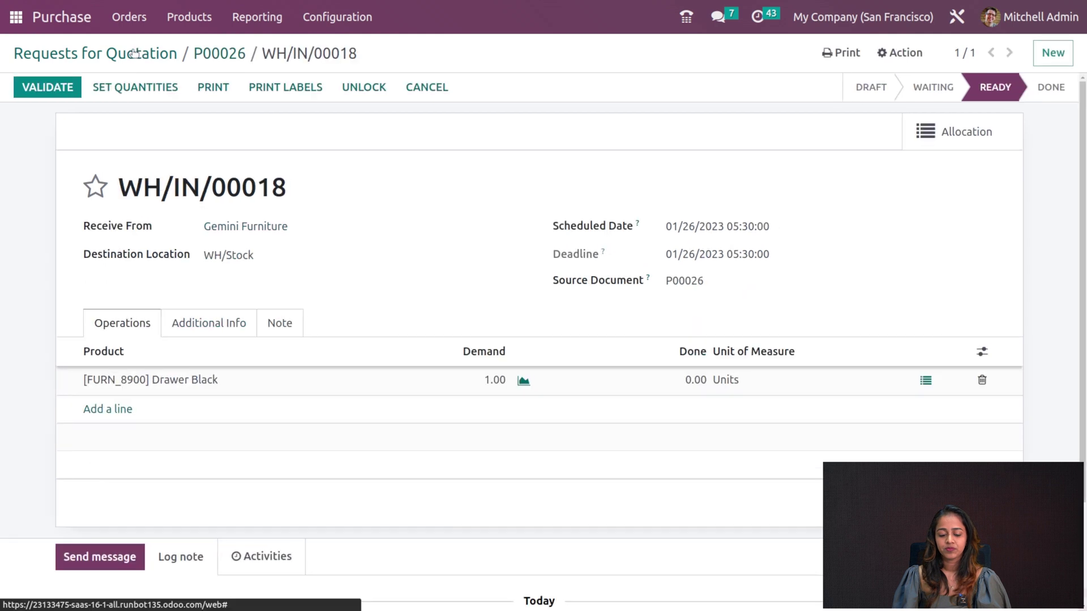
Assign the incoming Drawer Black to the delivery order in the receipt's allocation report, and check availability on that delivery
click(985, 126)
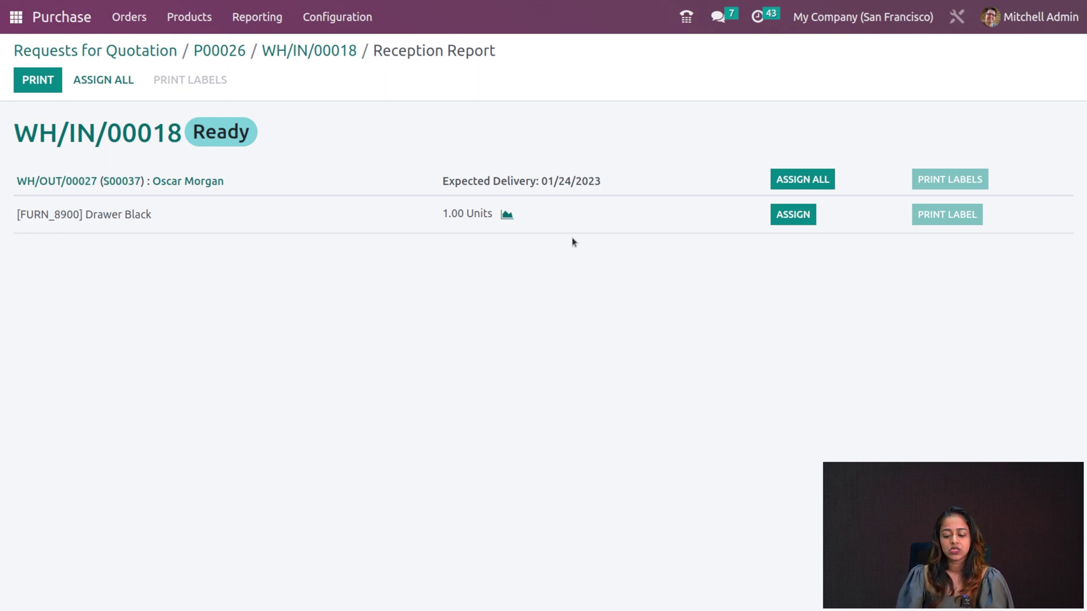
click(804, 222)
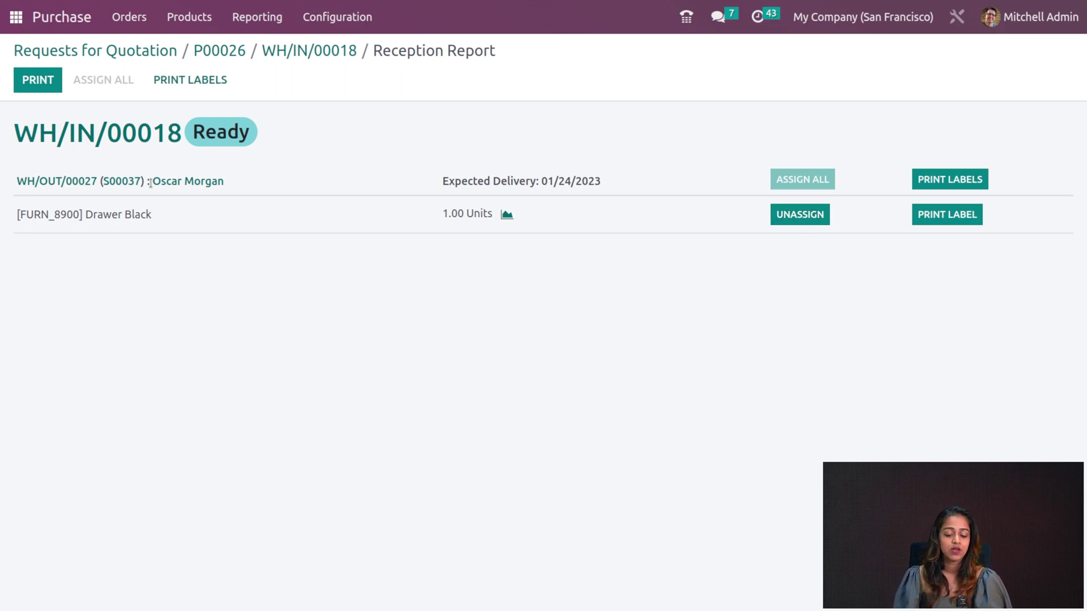
click(67, 183)
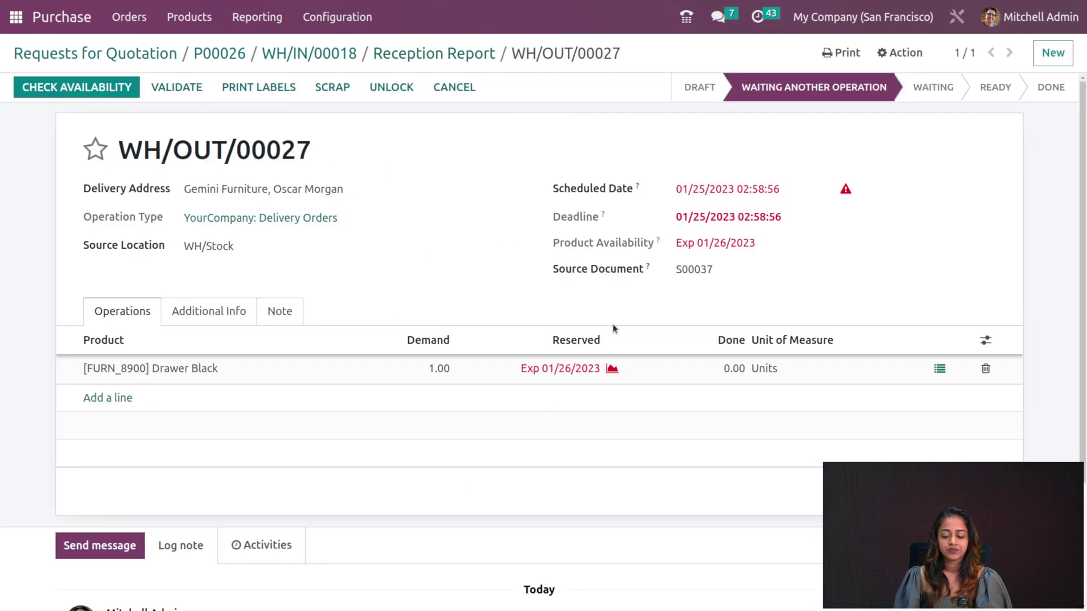
scroll(284, 394, down, 3)
scroll(284, 394, up, 3)
click(111, 94)
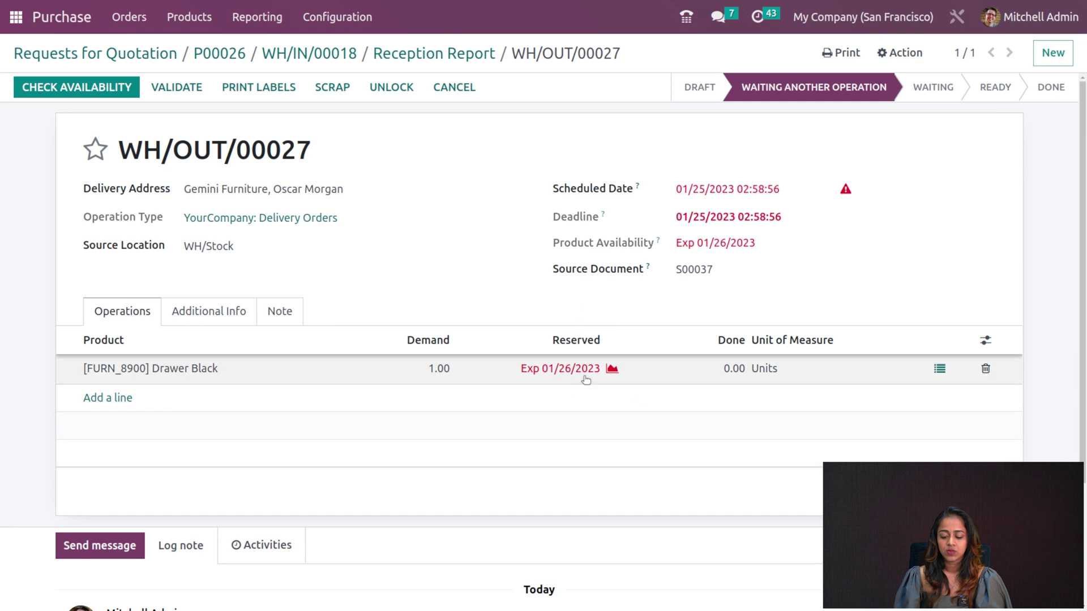
Return from the delivery order through the reception report and purchase order to the Requests for Quotation list
click(411, 55)
click(296, 55)
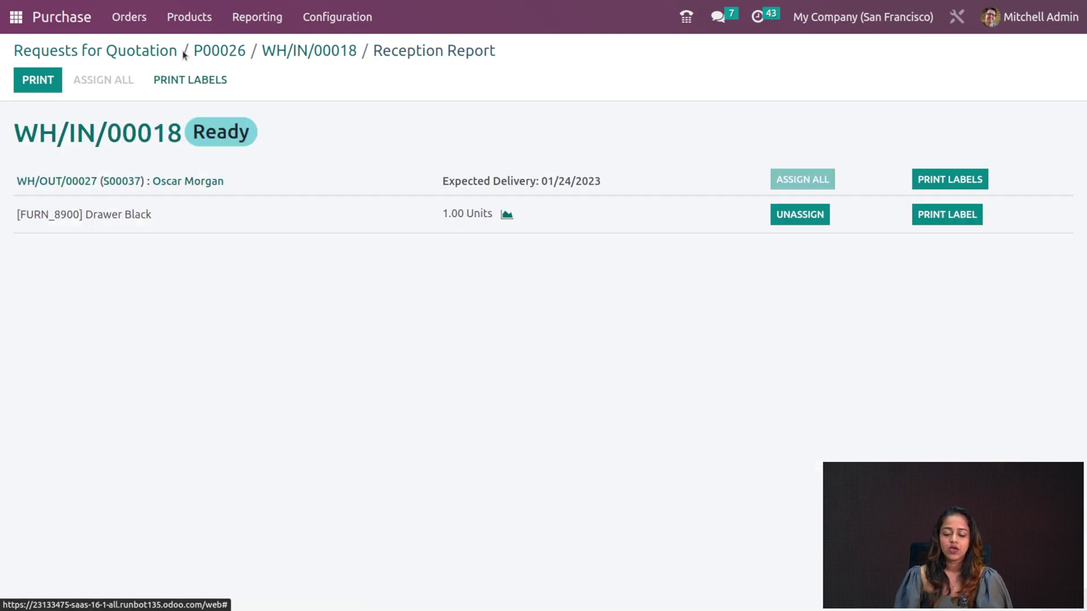
click(214, 64)
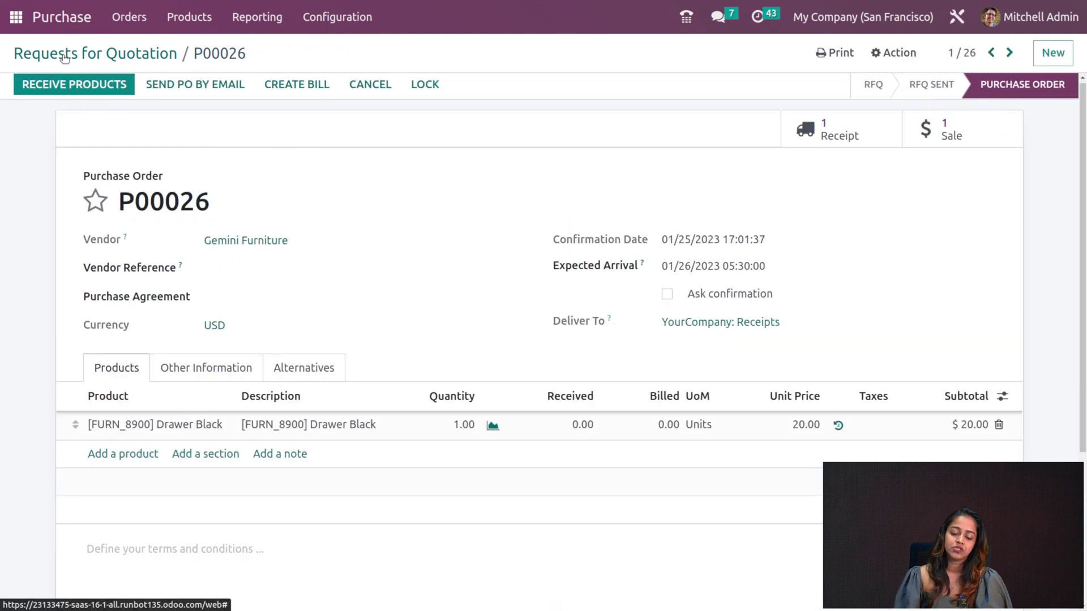
click(64, 55)
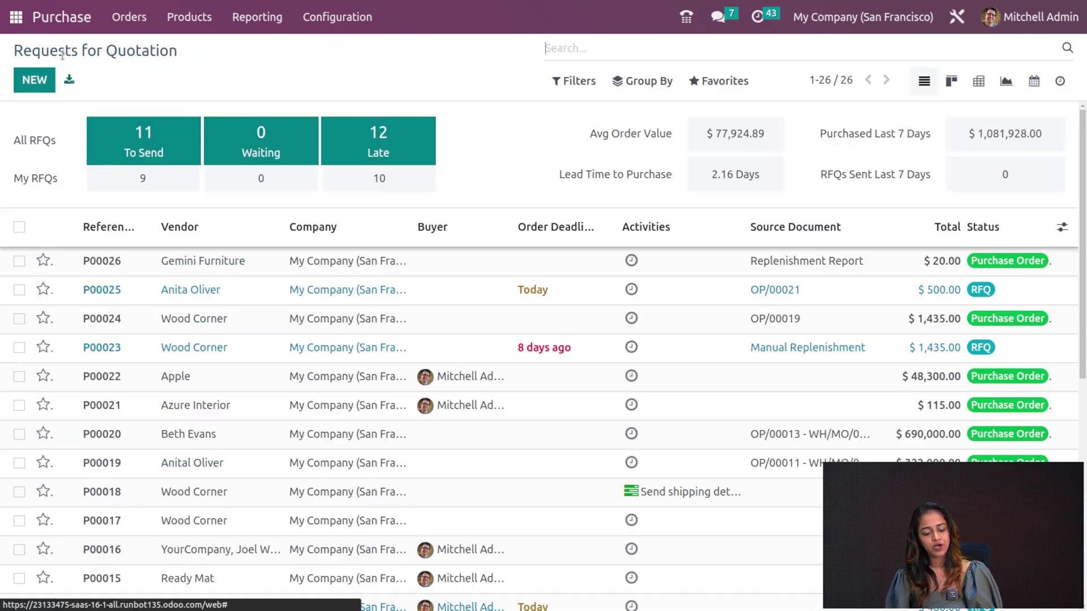